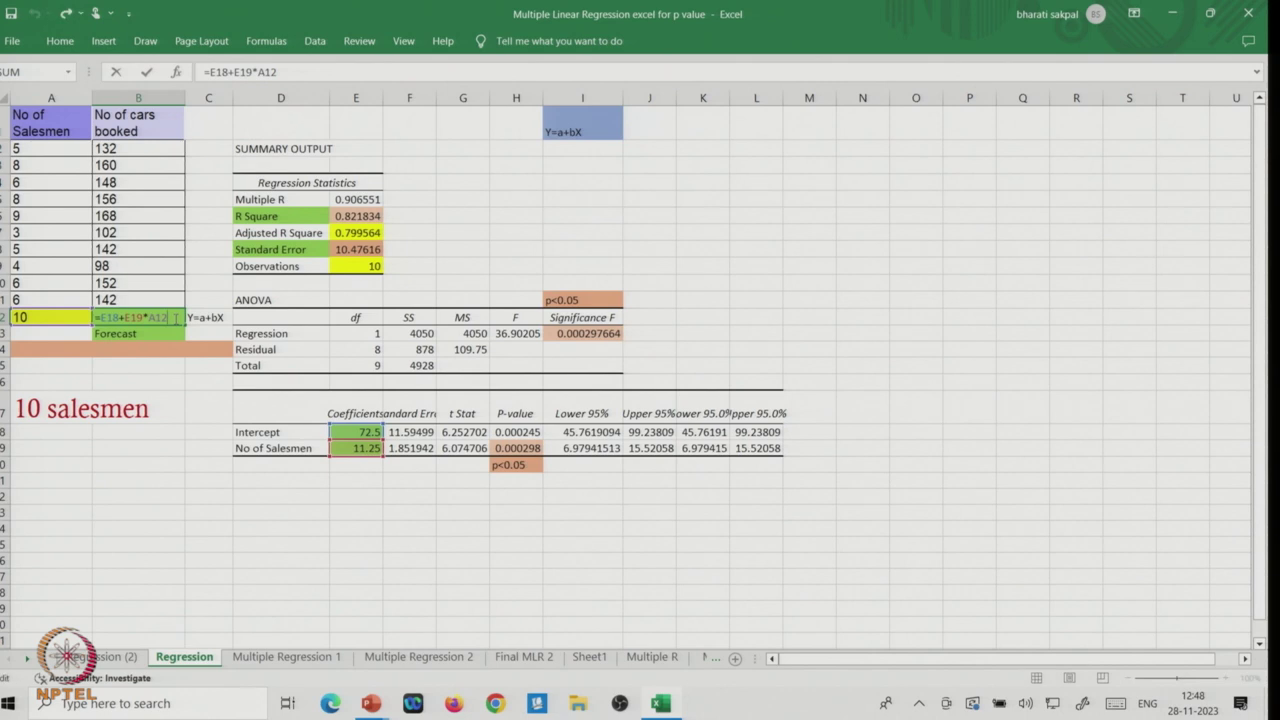
Step: Commit the forecast formula =E18+E19*A12 in cell B12 of the Regression sheet
key(Return)
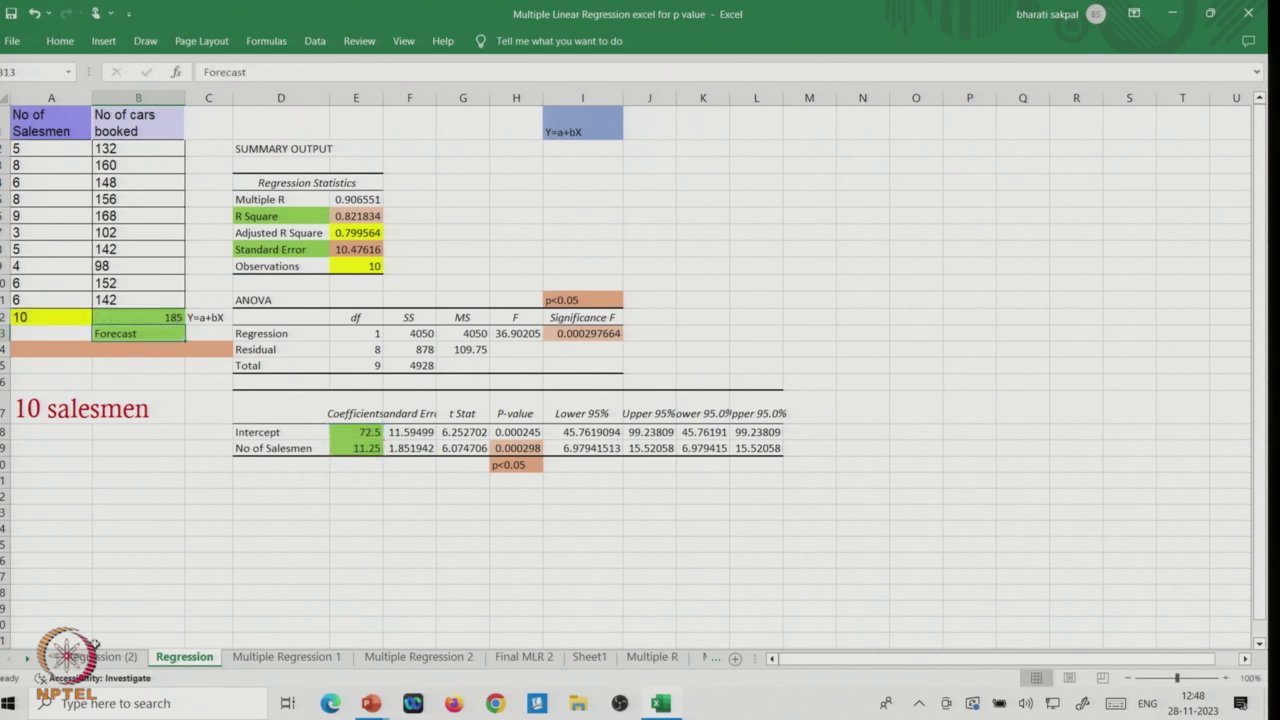
Step: Clear the old two-variable regression output from columns O to AA on the Regression (2) sheet
click(100, 657)
click(190, 514)
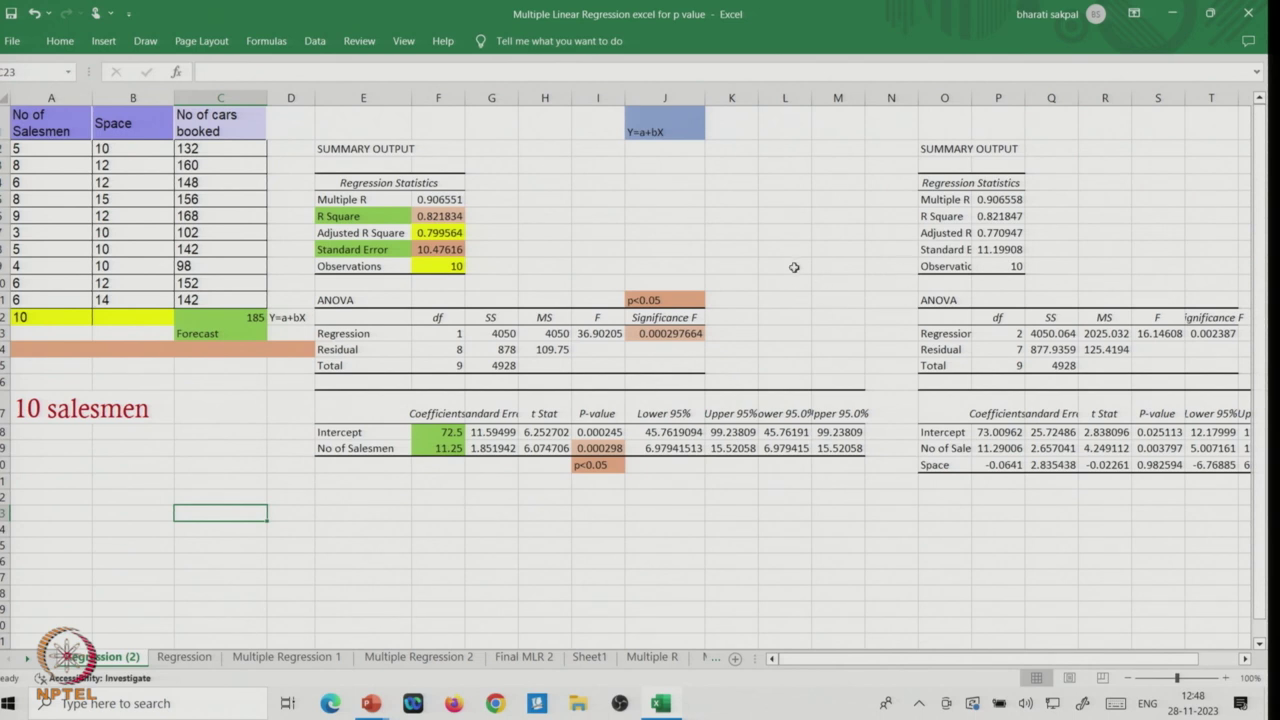
drag(926, 100, 1265, 118)
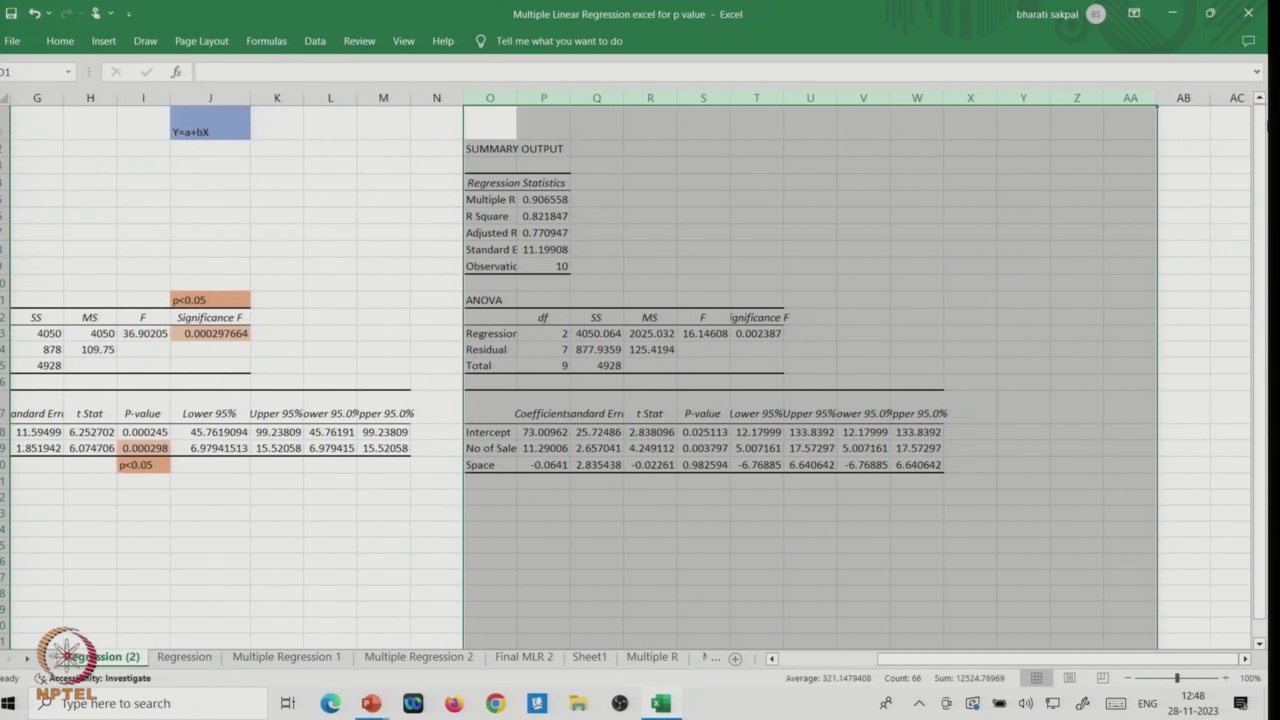
key(Delete)
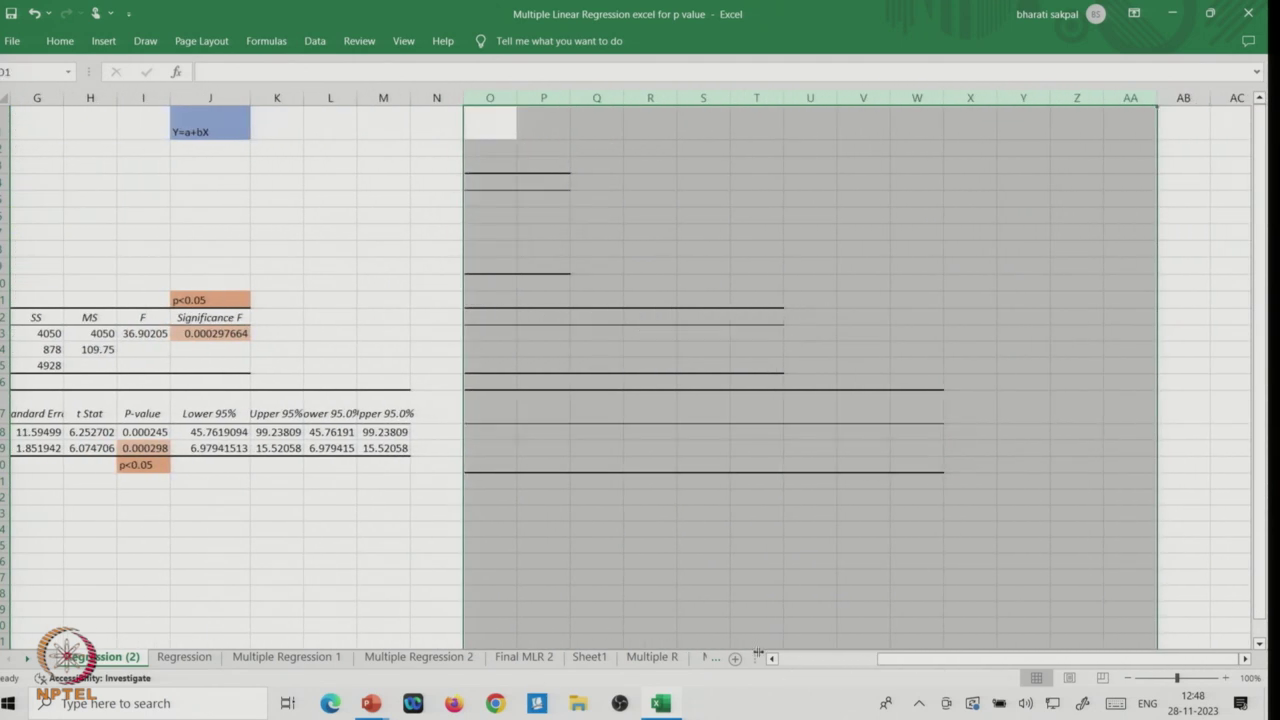
scroll(875, 640, left, 6)
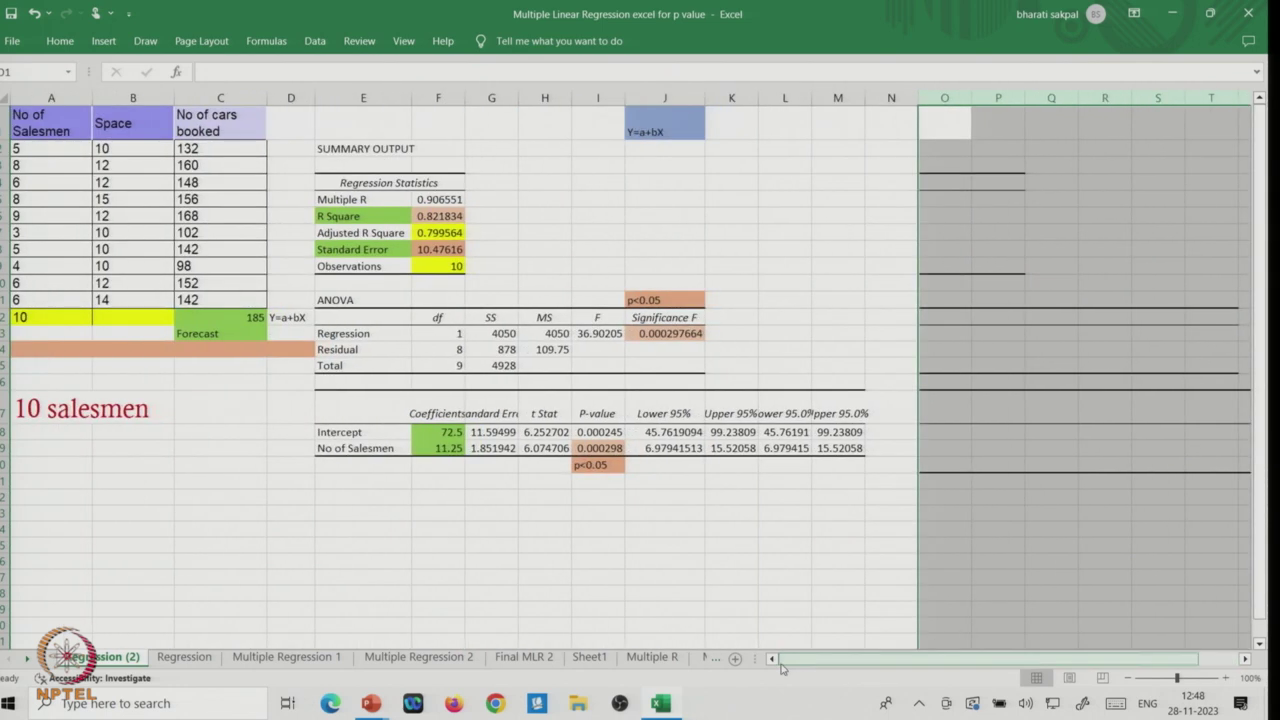
Step: Start the Regression analysis tool and set its Input Y Range to $C$1:$C$11
click(314, 41)
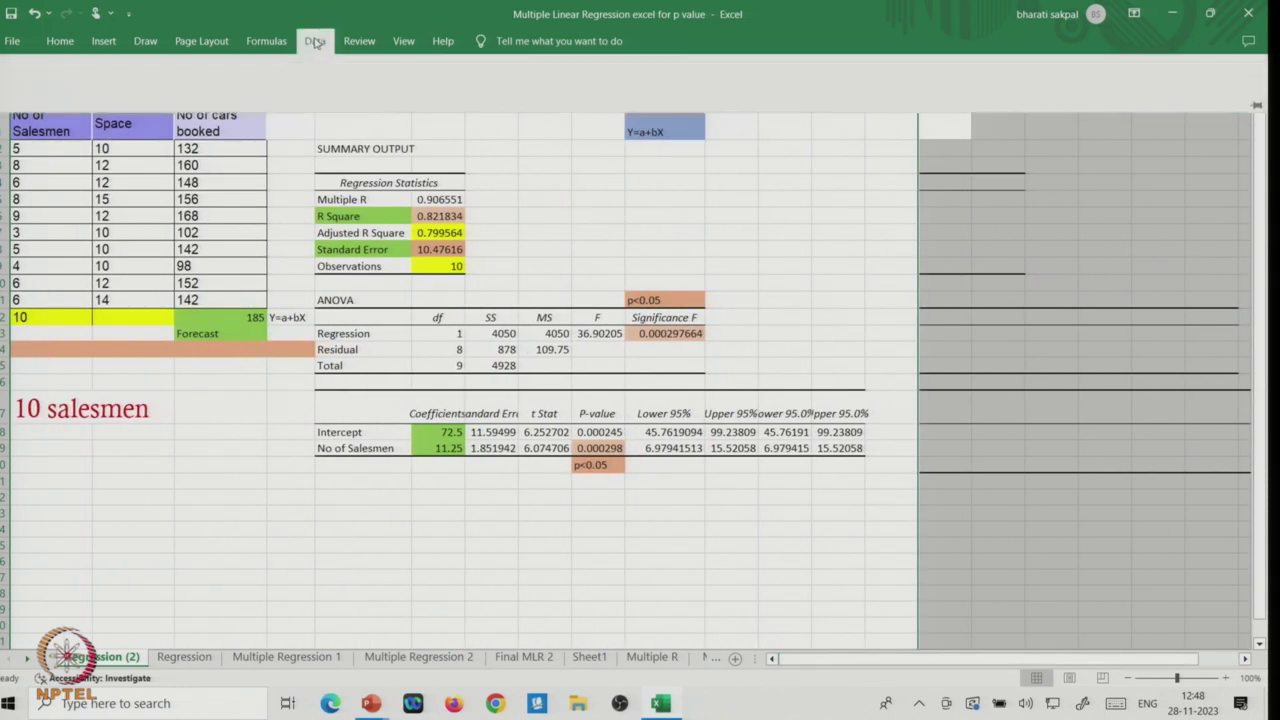
click(1195, 85)
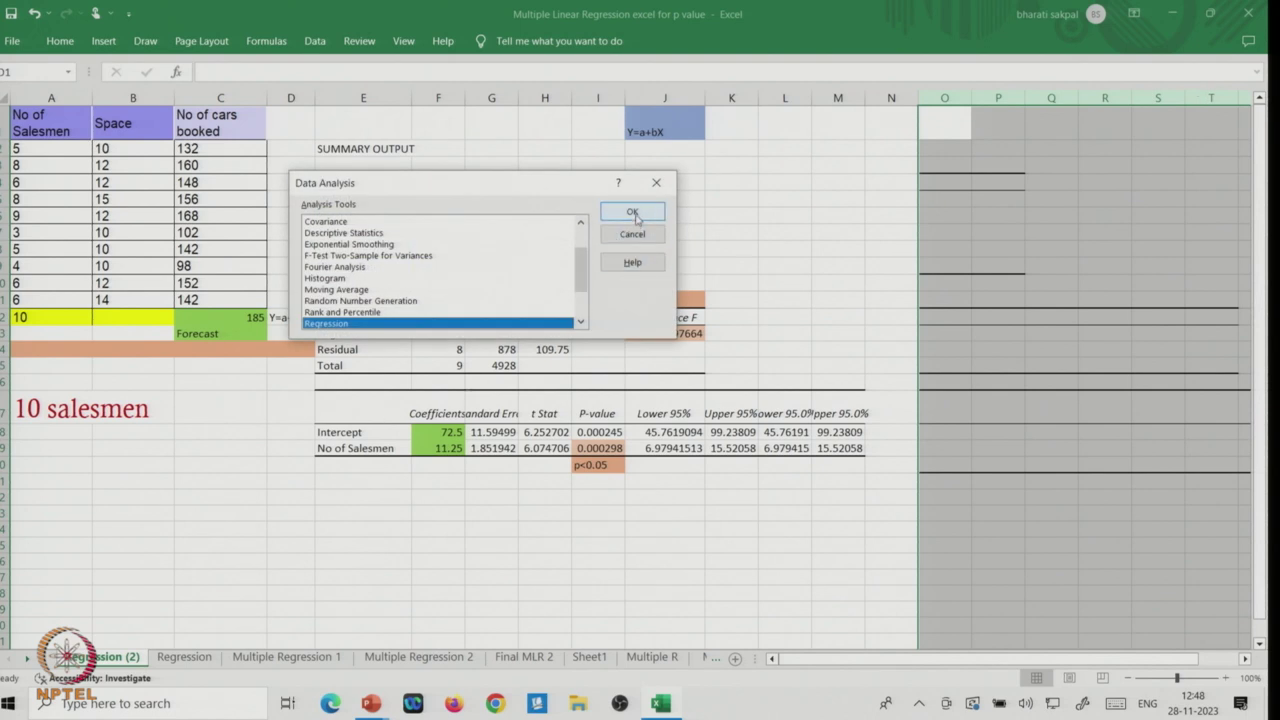
click(633, 213)
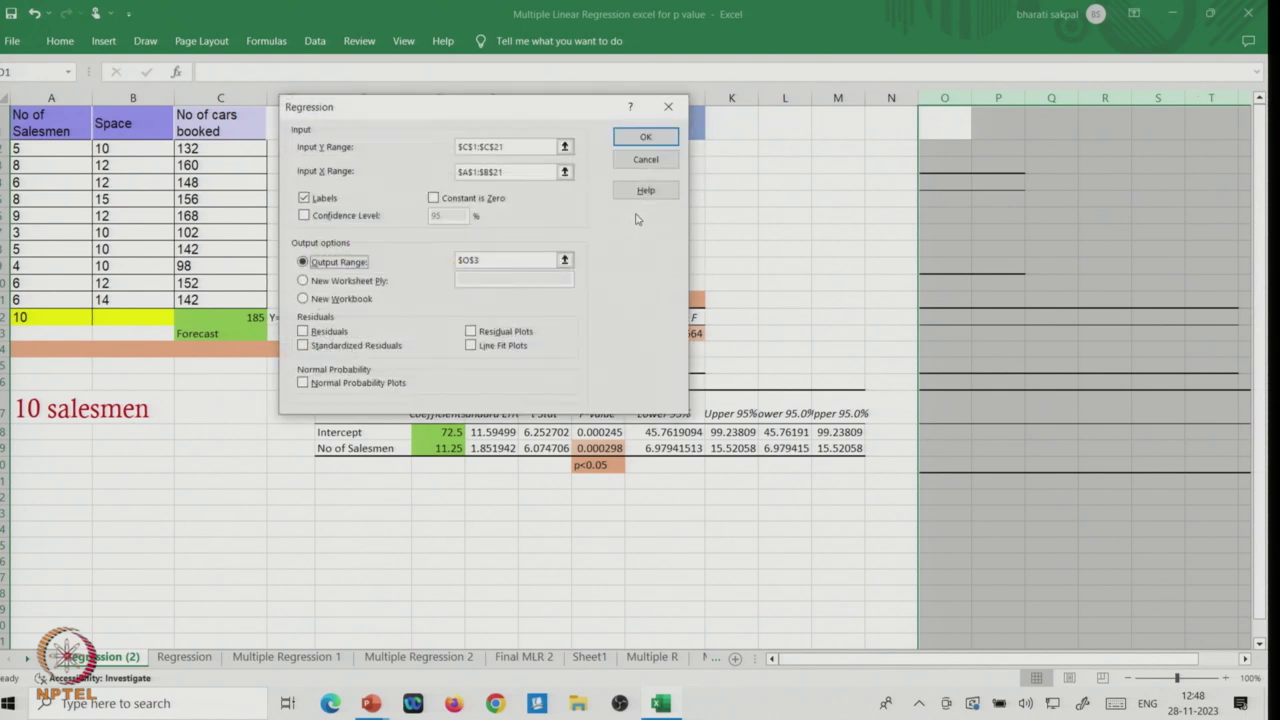
click(565, 147)
drag(214, 116, 214, 299)
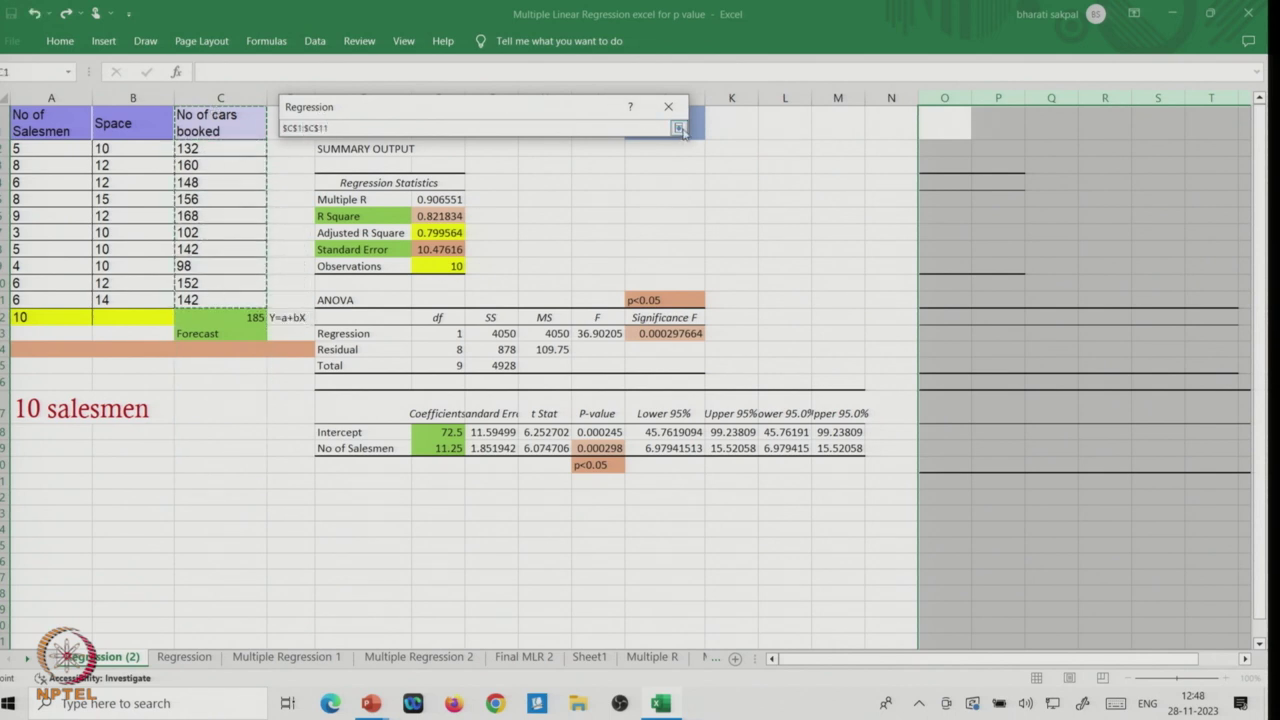
click(678, 128)
Step: Set the regression's Input X Range to $A$1:$B$11, covering No of Salesmen and Space
click(564, 174)
click(22, 114)
drag(22, 114, 117, 296)
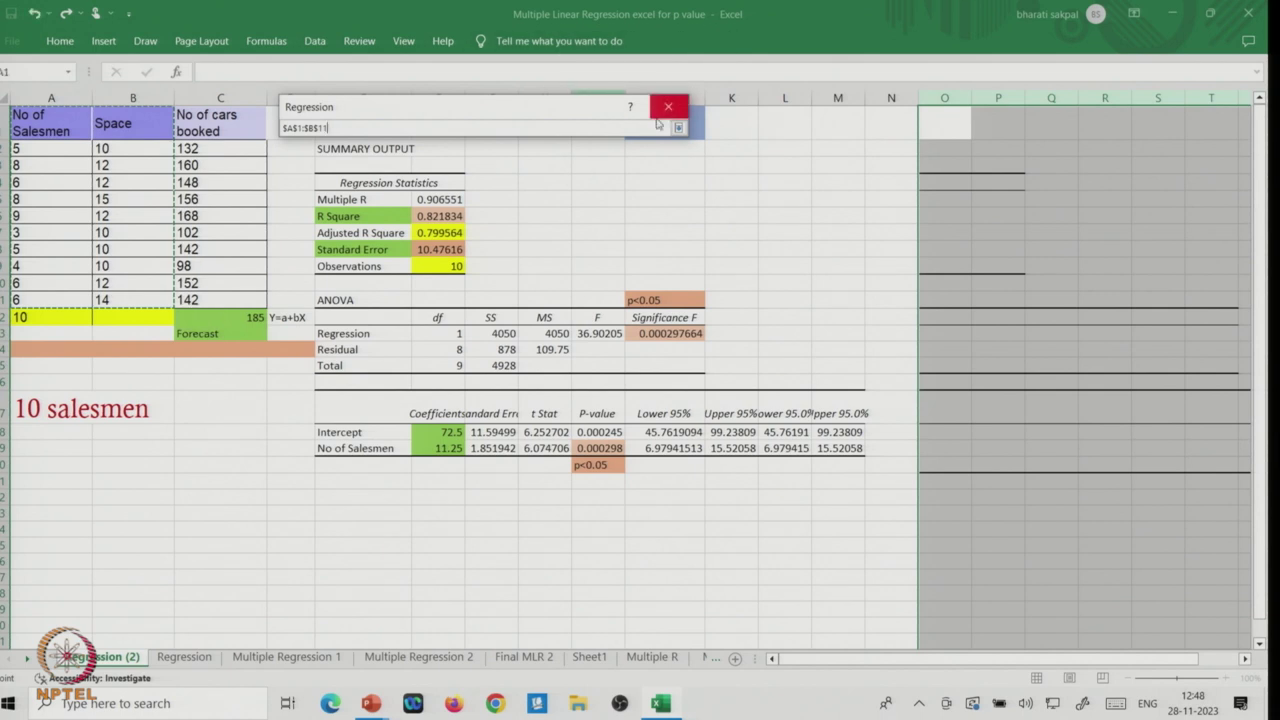
click(677, 130)
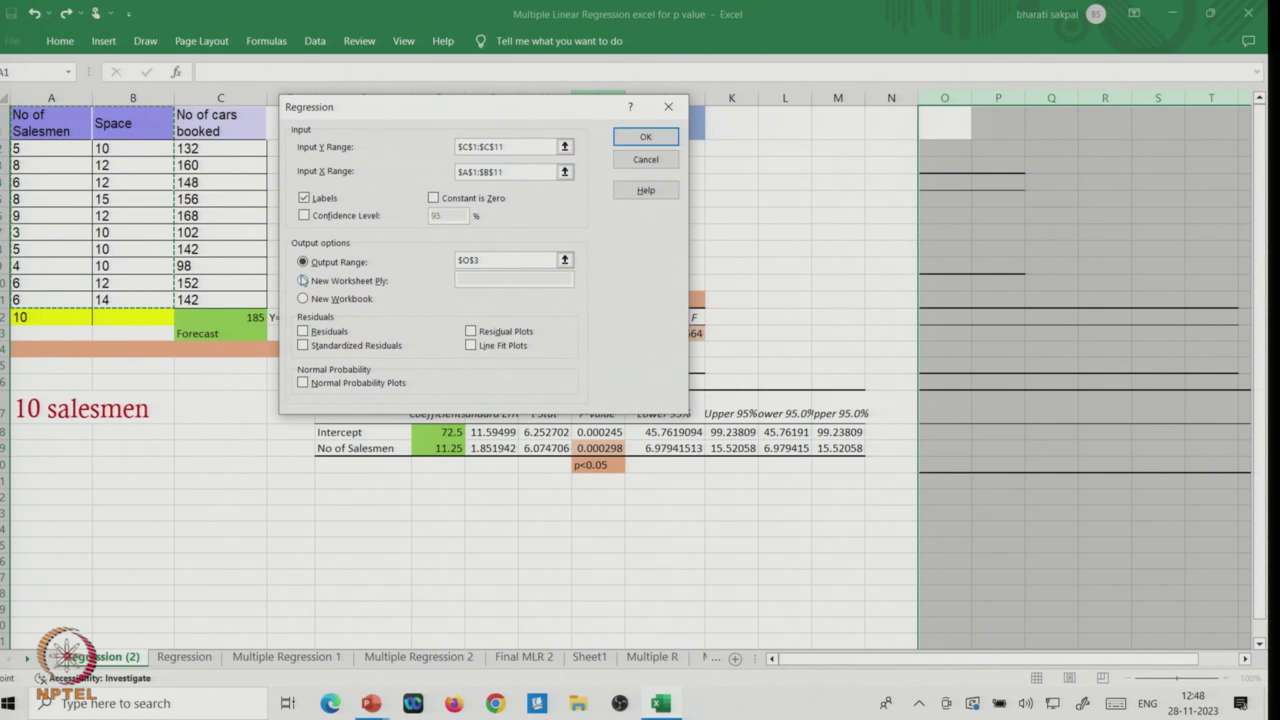
Step: Set the regression's output range to $O$2 and run the analysis
click(564, 260)
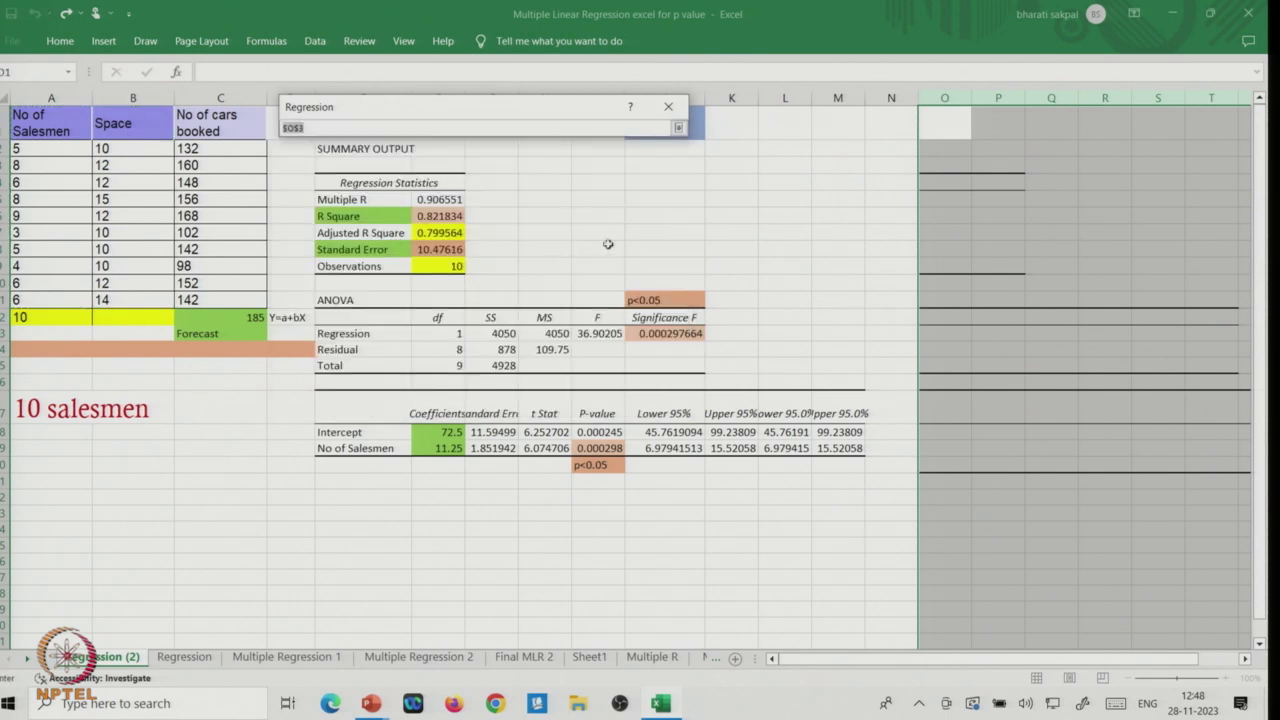
click(934, 153)
click(679, 128)
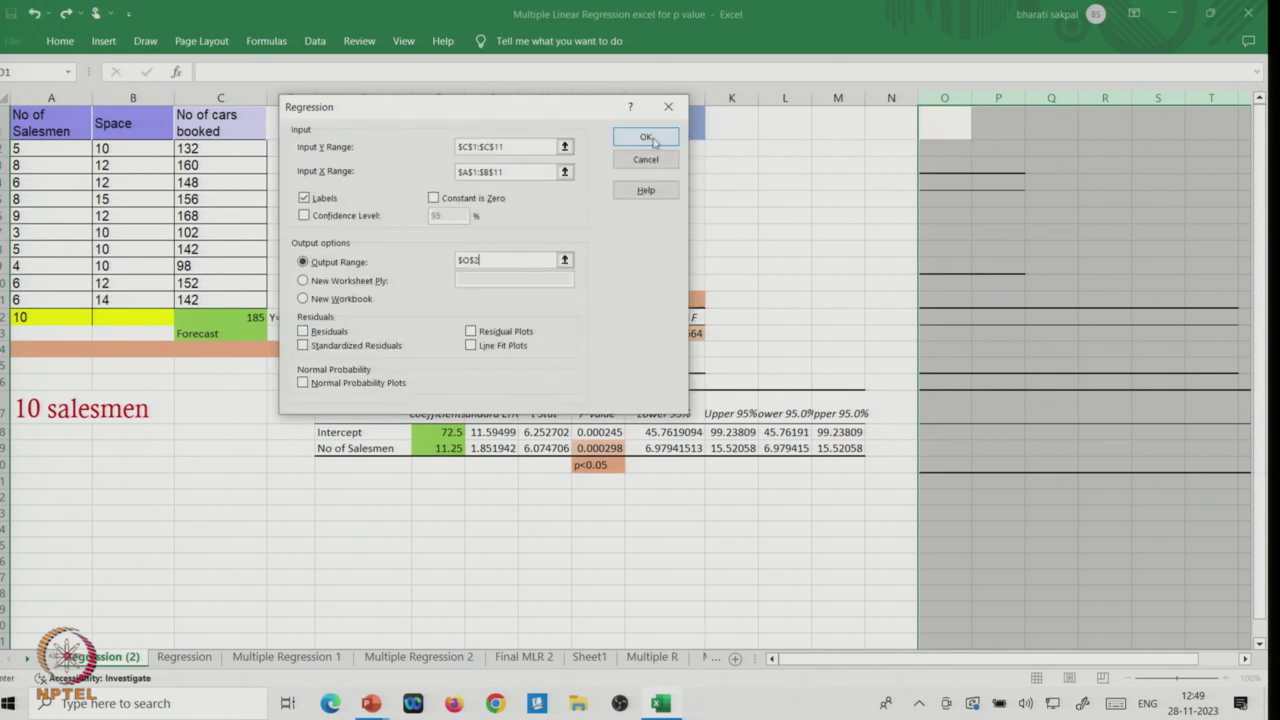
click(646, 139)
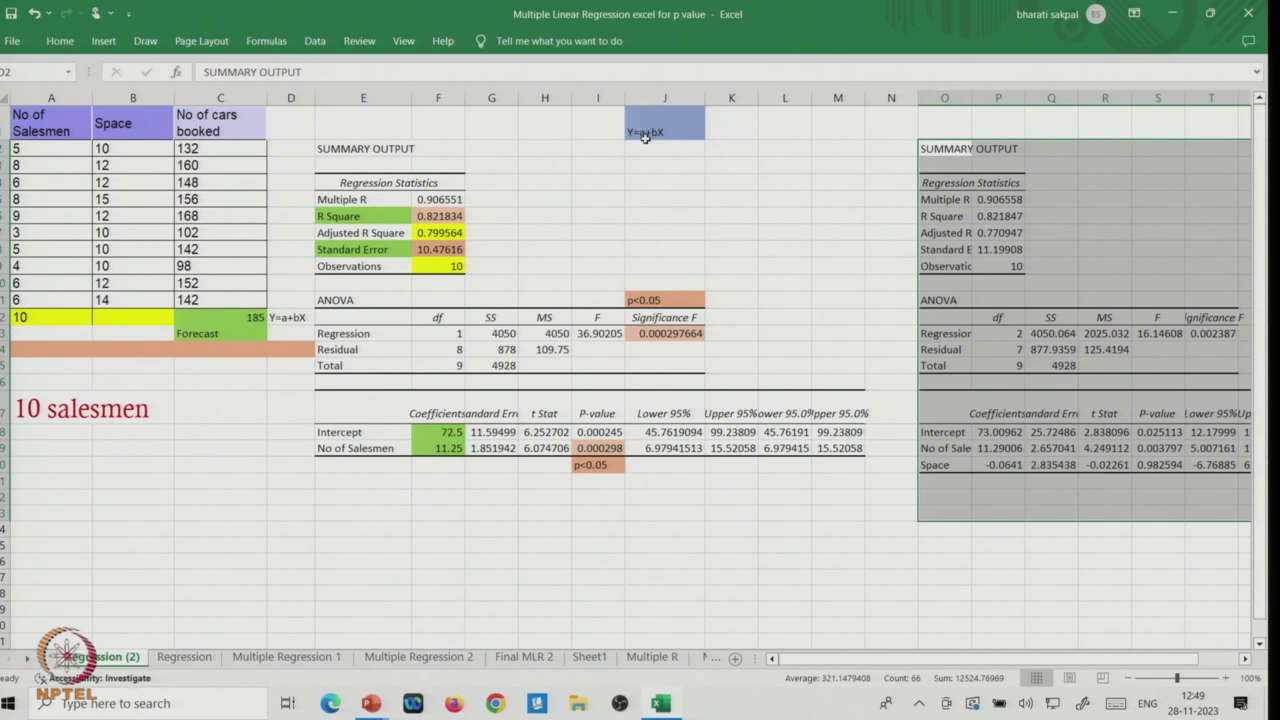
click(851, 479)
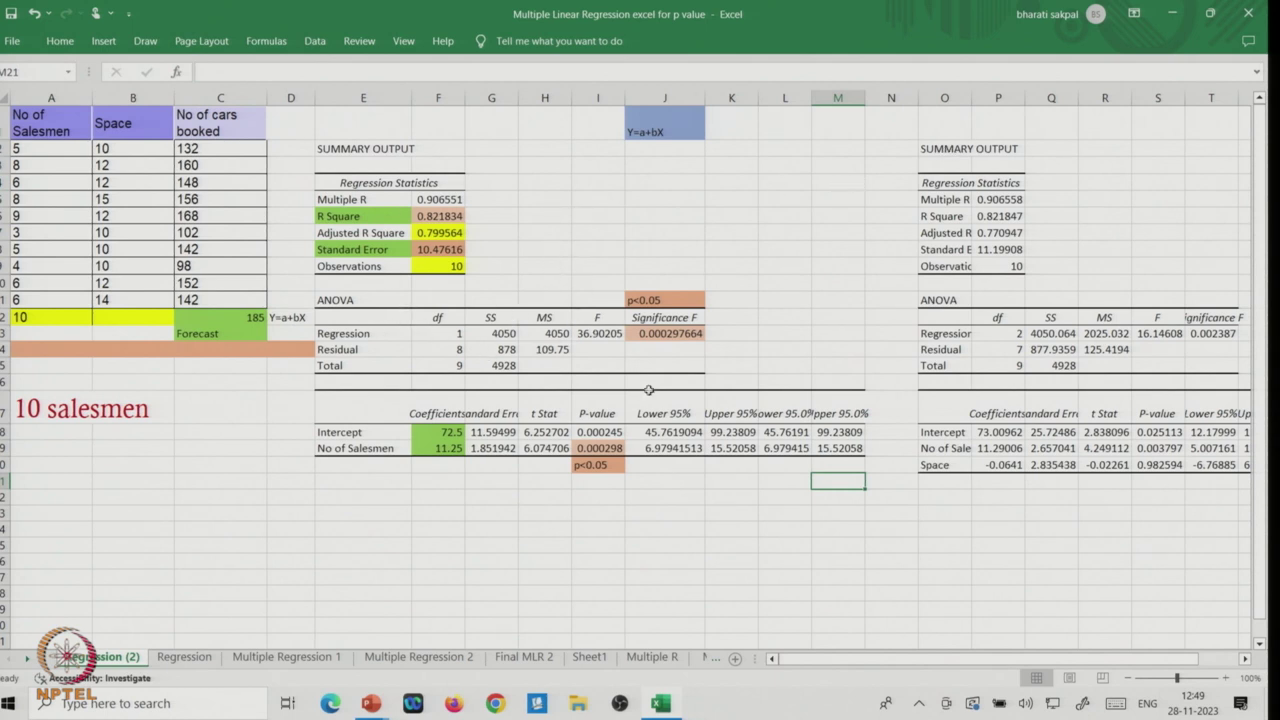
Step: Ink check marks beside R Square, Standard Error, Observations and Significance F in the single-variable output on the Regression (2) sheet
click(566, 595)
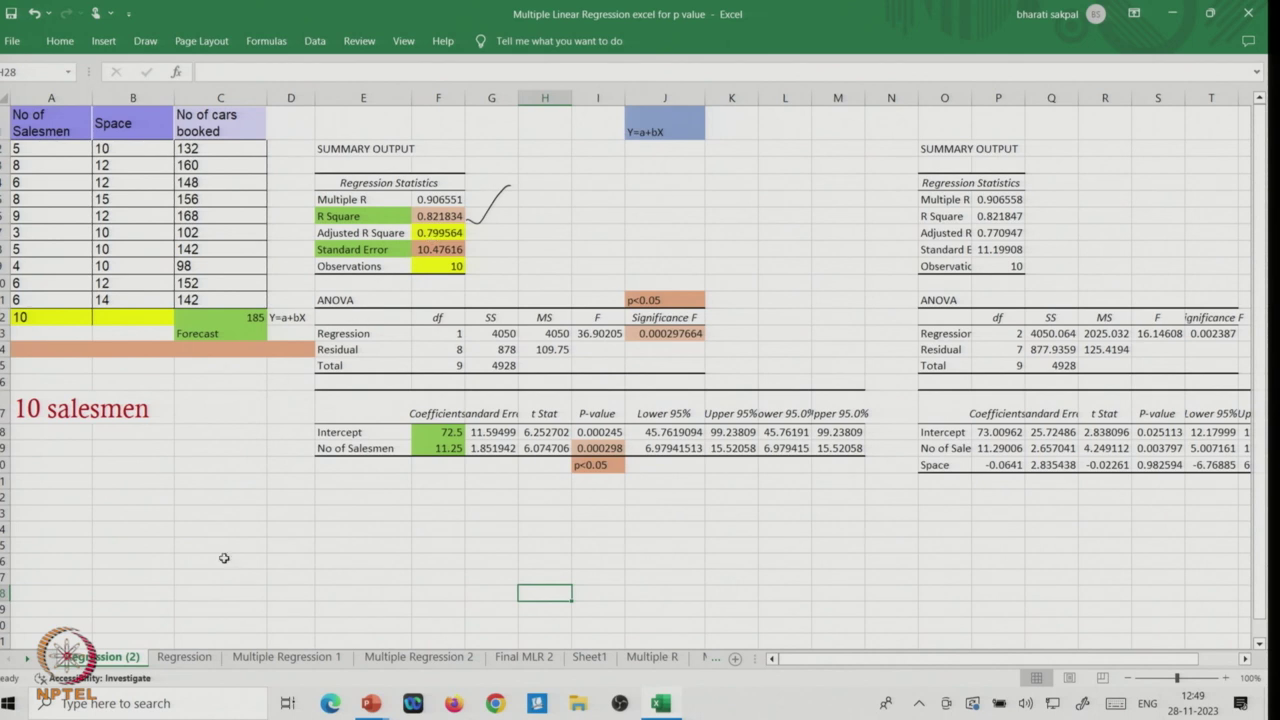
click(185, 657)
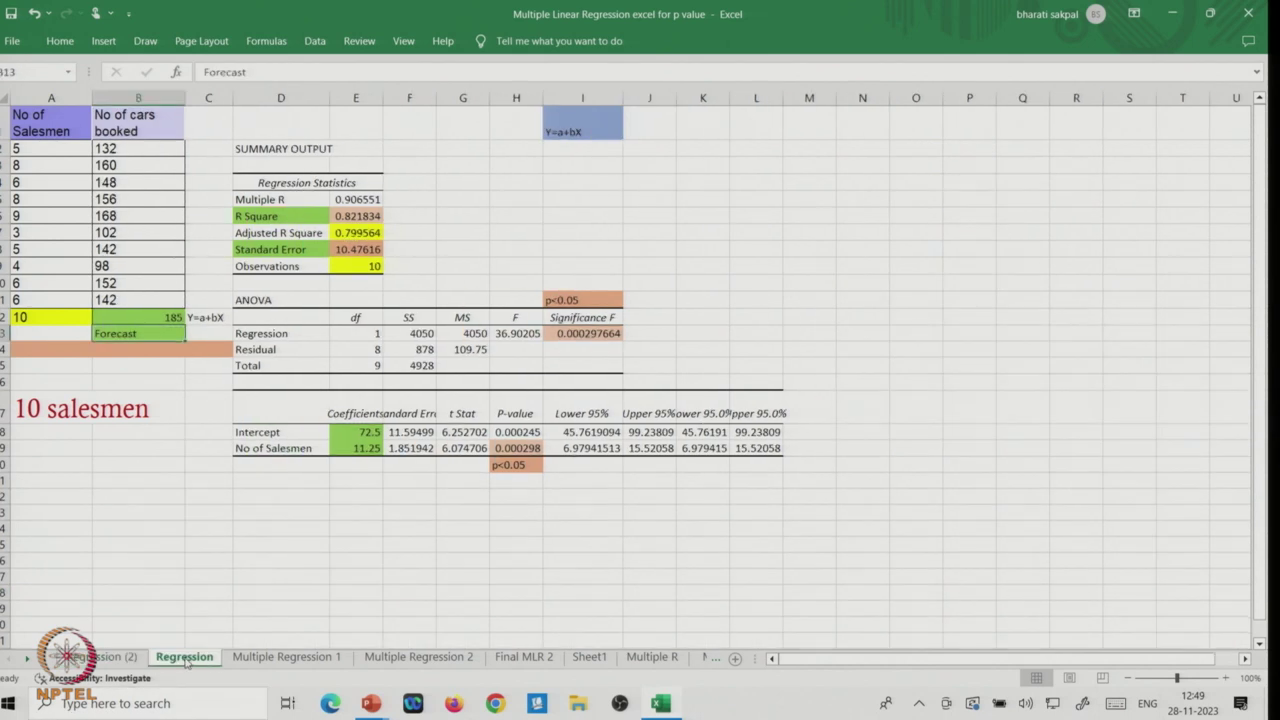
click(102, 657)
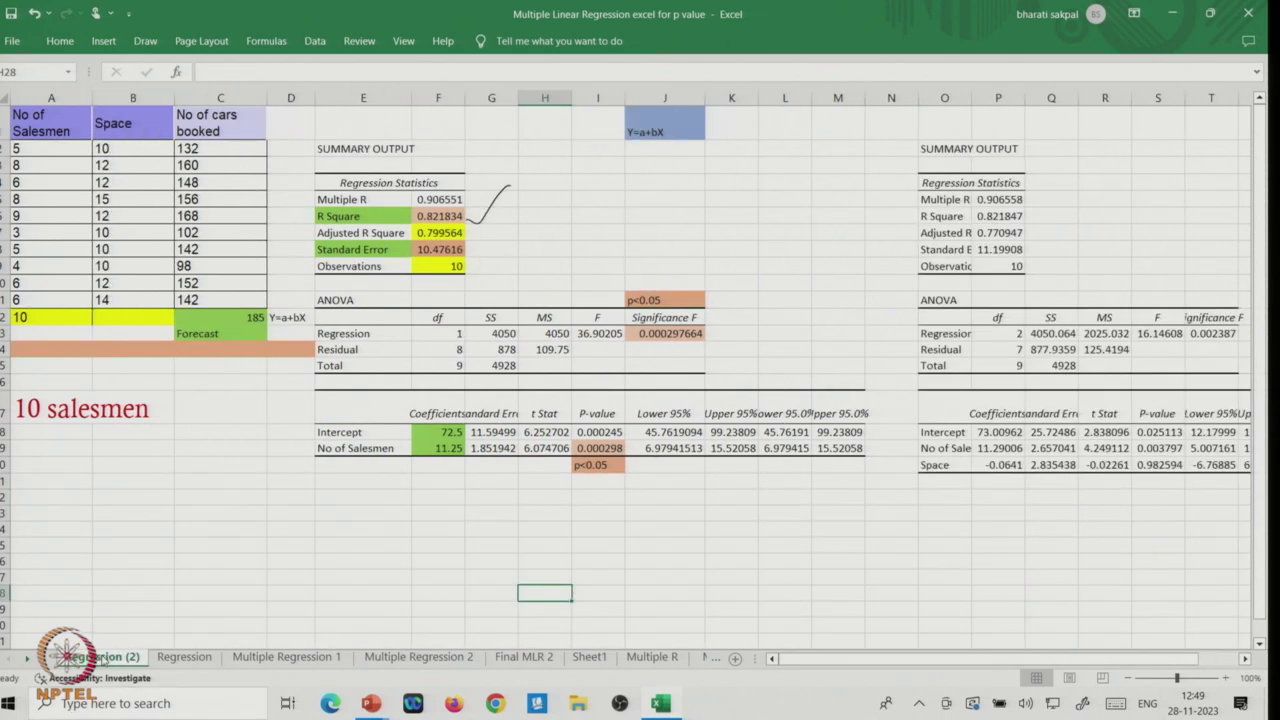
drag(459, 288, 494, 262)
drag(655, 350, 744, 330)
drag(656, 356, 750, 299)
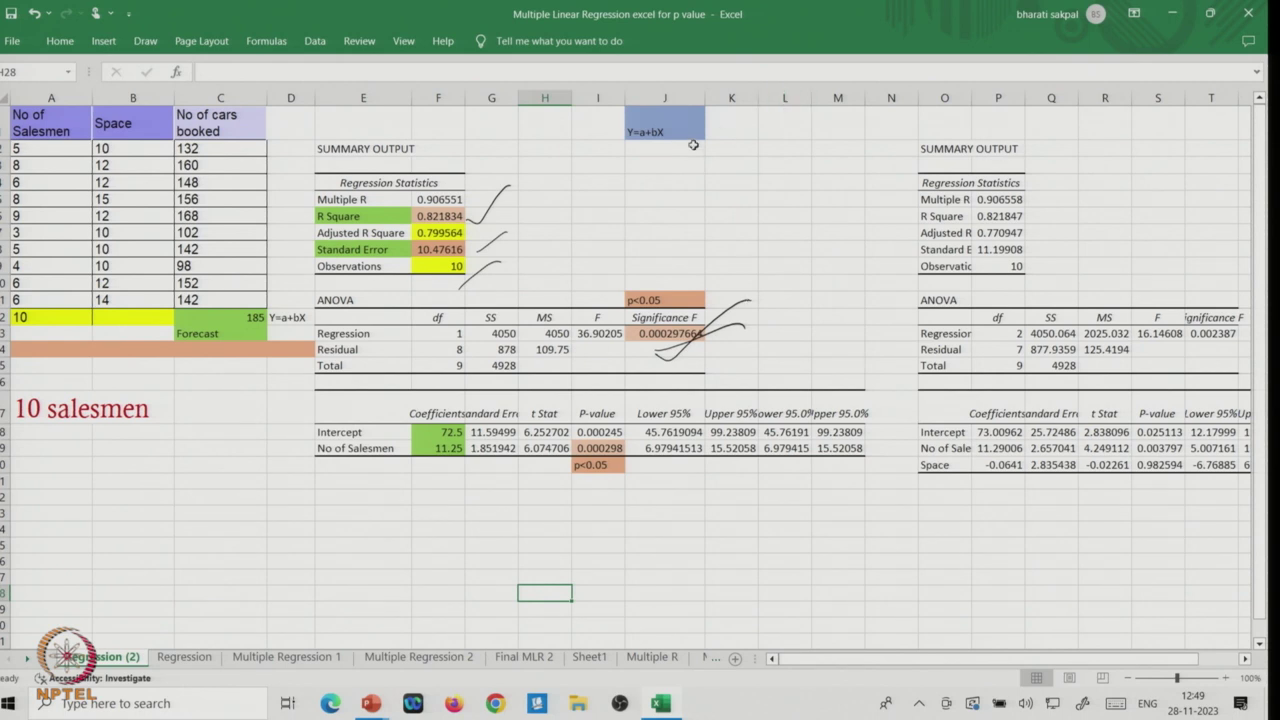
Step: Change the equation in cell J1 to Y=a+b1X1+b2X2 and fit column J's width to it
click(664, 131)
double_click(664, 131)
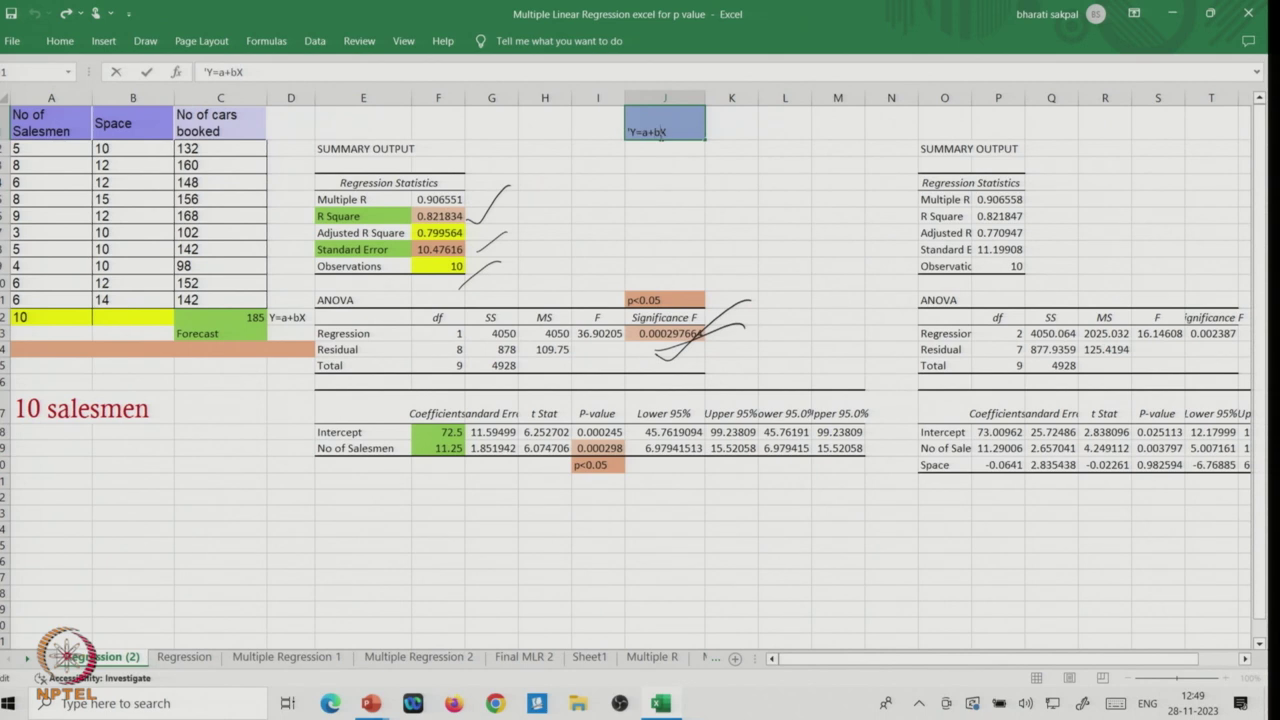
text(1X)
text(1+b2X2)
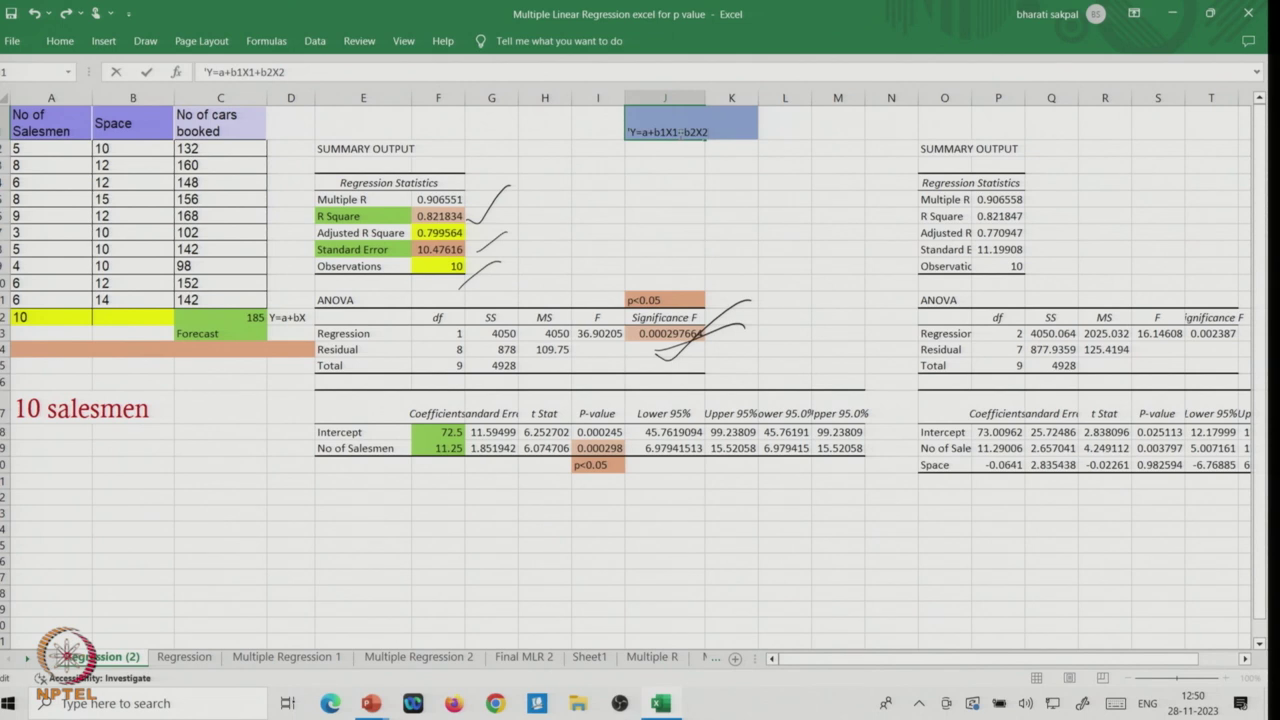
key(Return)
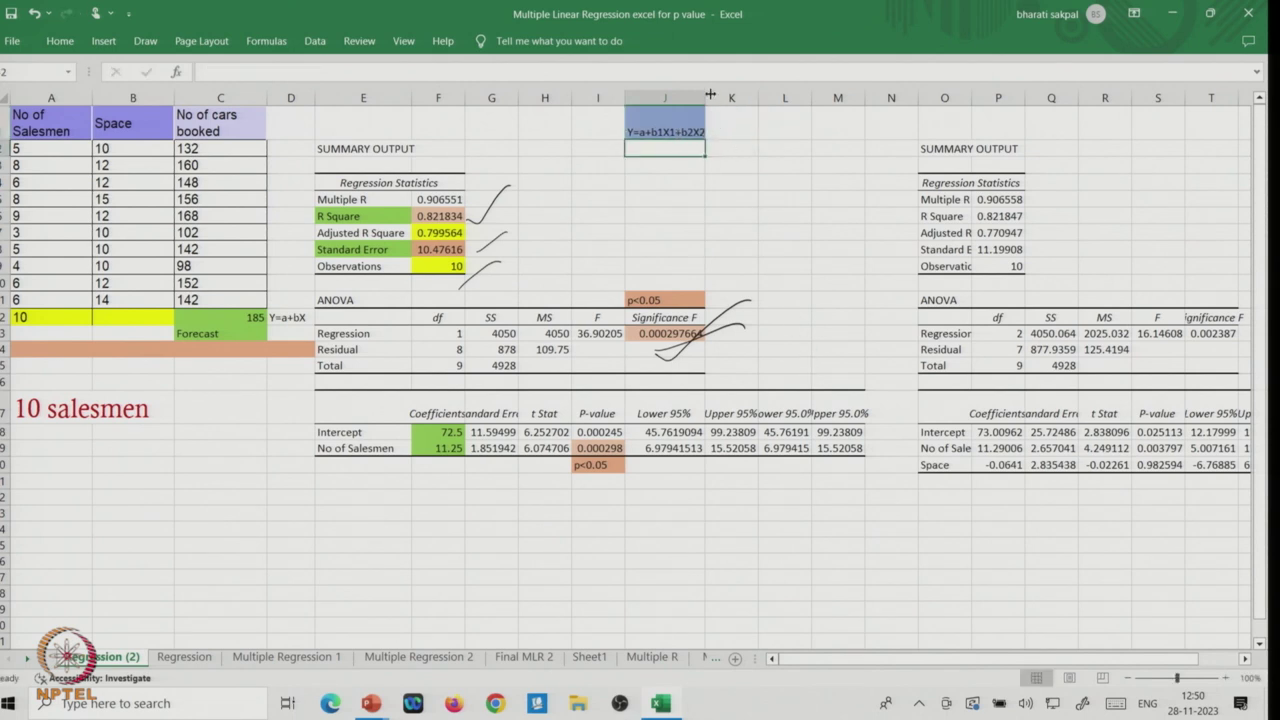
double_click(706, 94)
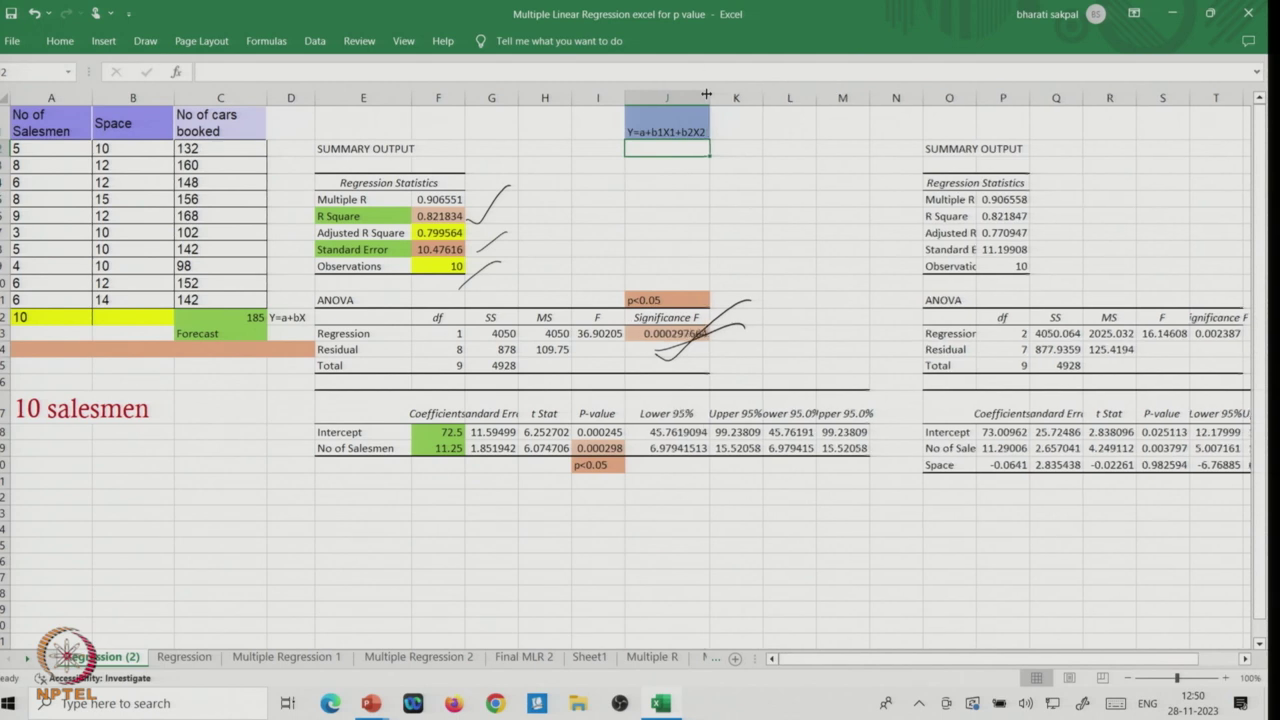
Step: Handwrite the hypotheses H0: b1=b2=0 and H1: at least one bi≠0 in ink below the equation, underlining bi≠0
click(1226, 678)
click(1226, 679)
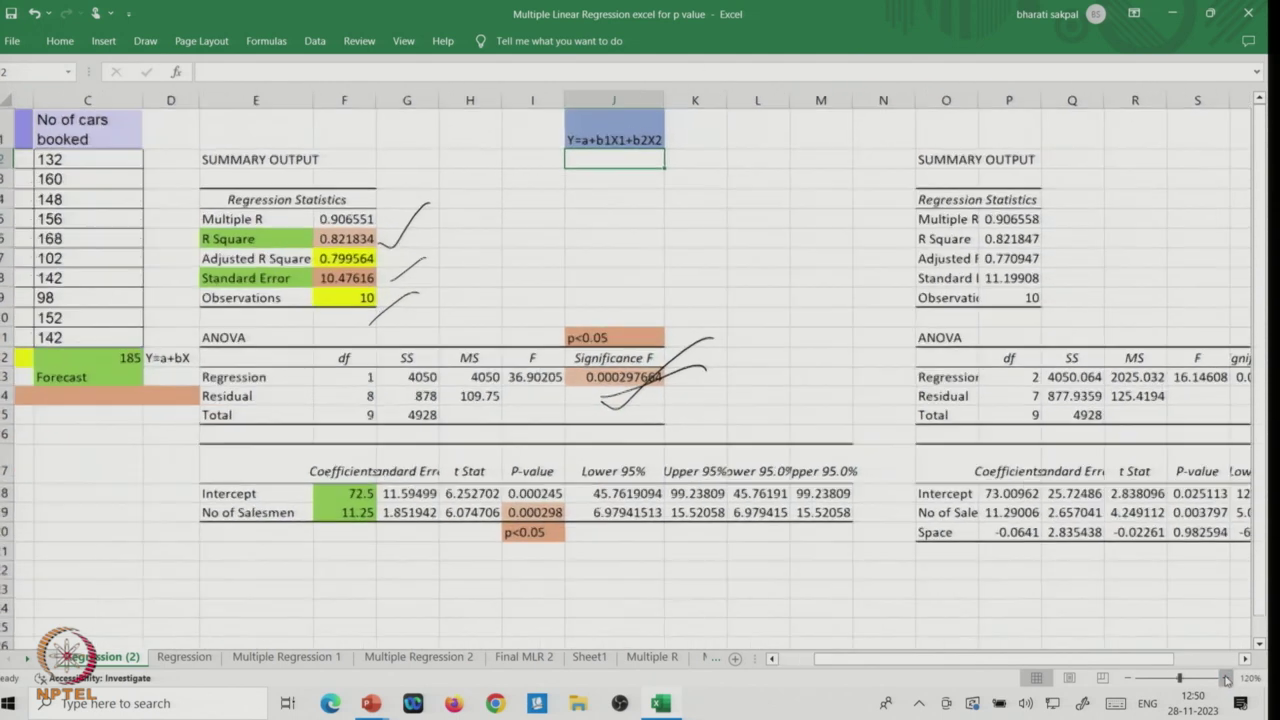
click(1125, 679)
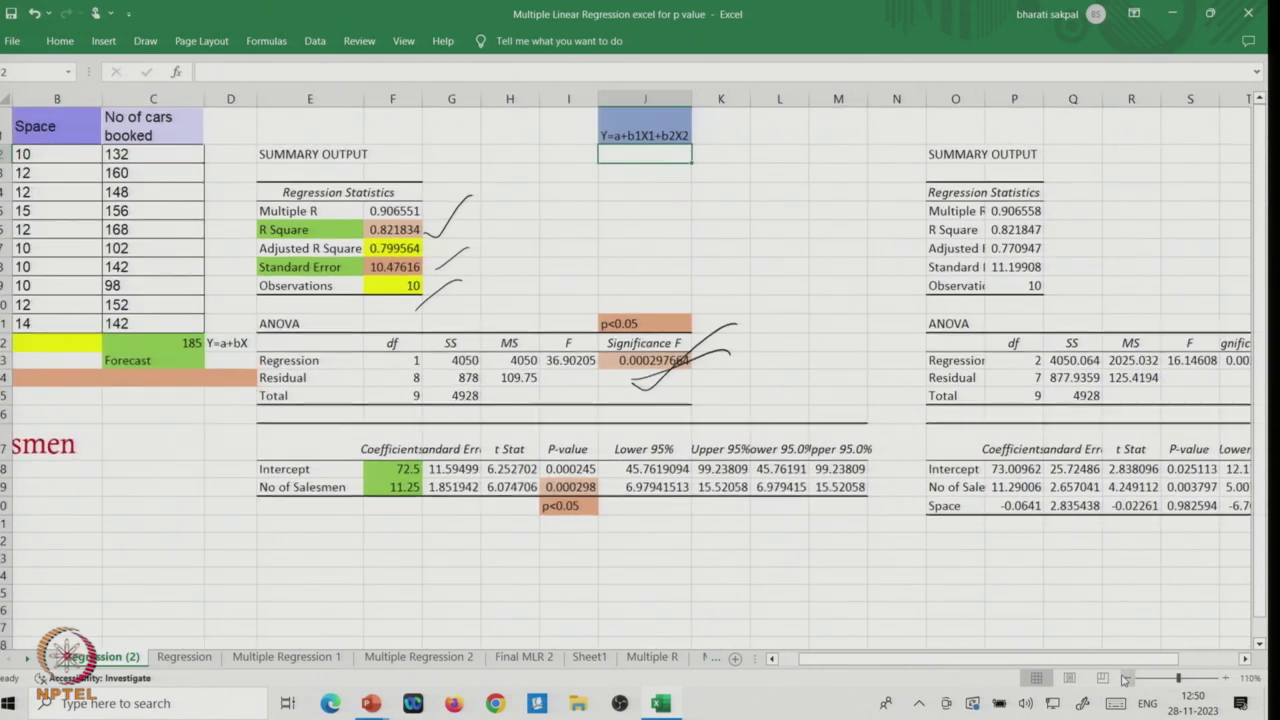
drag(961, 665, 941, 665)
click(498, 575)
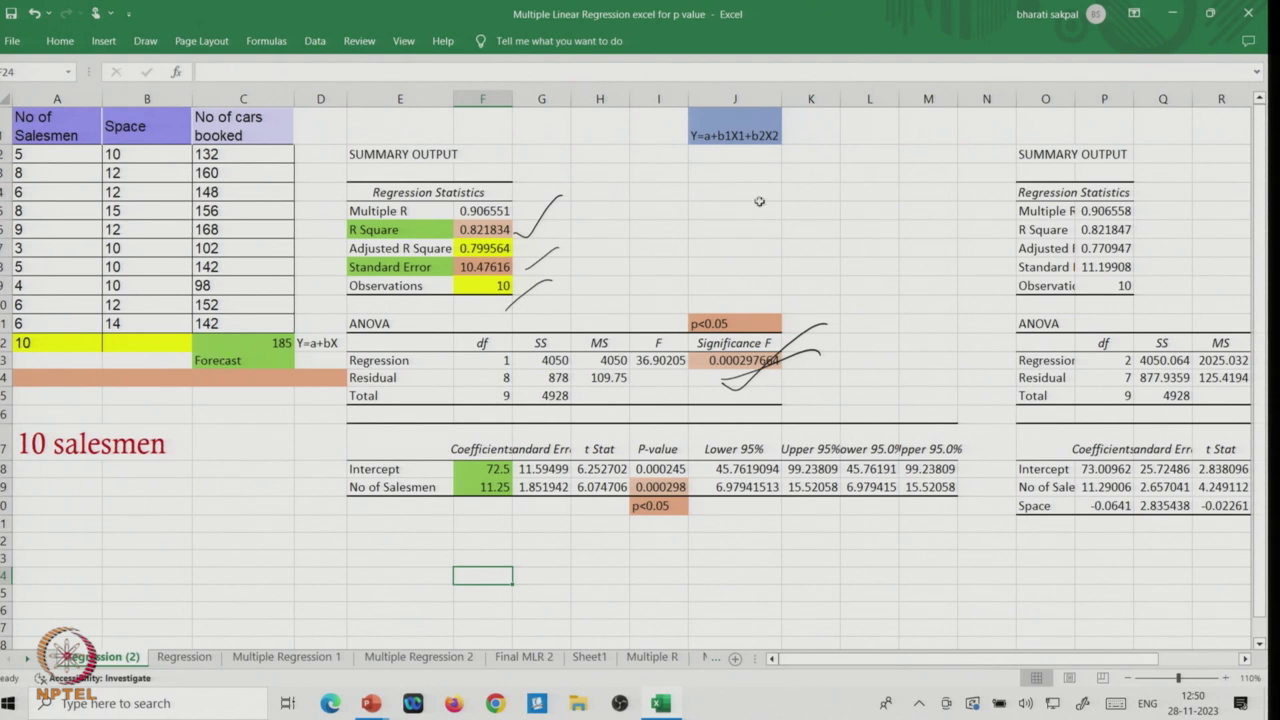
drag(740, 237, 749, 262)
drag(729, 250, 752, 246)
click(760, 245)
drag(731, 257, 806, 232)
mouse_move(814, 212)
mouse_down()
mouse_move(820, 188)
mouse_move(846, 192)
mouse_move(868, 170)
mouse_up()
mouse_move(870, 166)
mouse_down()
mouse_move(880, 196)
mouse_move(922, 142)
mouse_up()
mouse_move(848, 226)
mouse_down()
mouse_move(852, 250)
mouse_move(890, 222)
mouse_up()
drag(858, 266, 956, 206)
drag(712, 214, 726, 212)
mouse_move(722, 204)
mouse_down()
mouse_move(724, 224)
mouse_move(778, 205)
mouse_up()
mouse_move(782, 184)
mouse_down()
mouse_move(826, 150)
mouse_move(814, 168)
mouse_up()
drag(814, 160, 834, 146)
drag(830, 140, 838, 136)
Step: Ink a cross beside the handwritten hypotheses and underline the single-variable Significance F value
drag(648, 240, 694, 244)
drag(672, 222, 684, 270)
mouse_move(762, 392)
mouse_down()
mouse_move(816, 354)
mouse_move(786, 389)
mouse_up()
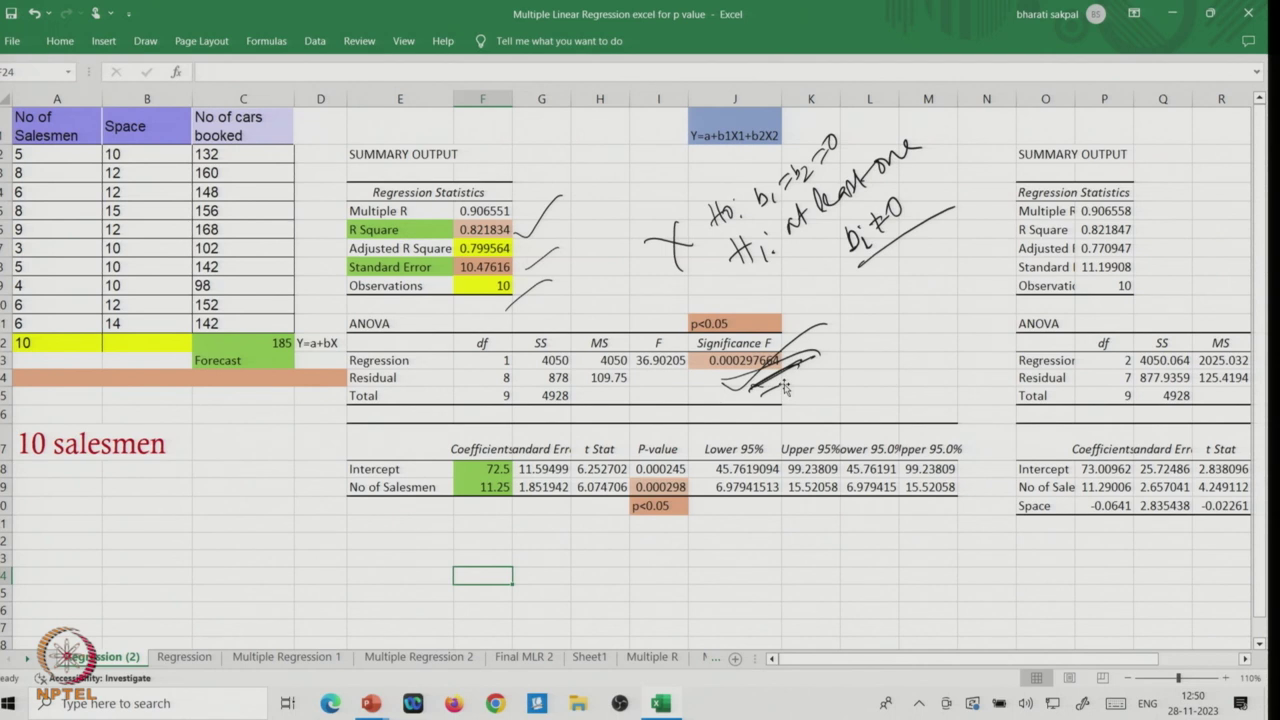
Step: Fill the No of Salesmen and Space labels and their coefficients (O19:P20) with yellow in the new regression output
scroll(1000, 660, right, 5)
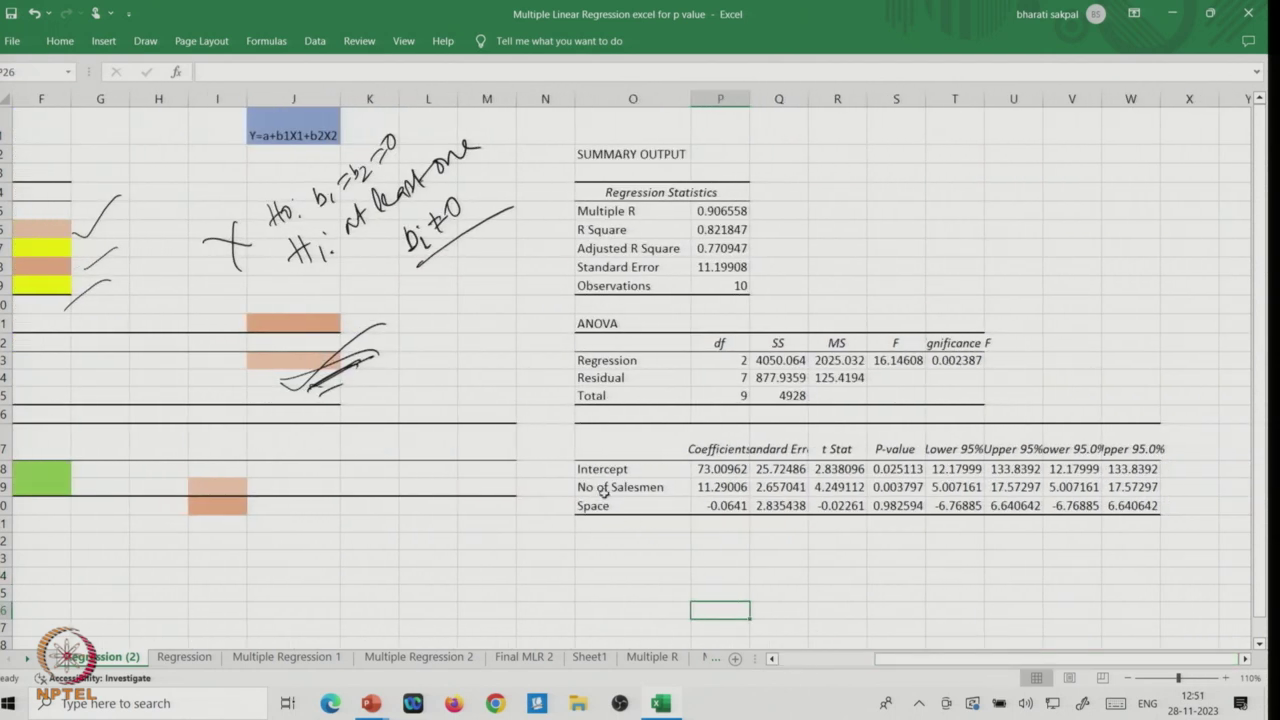
drag(603, 487, 603, 505)
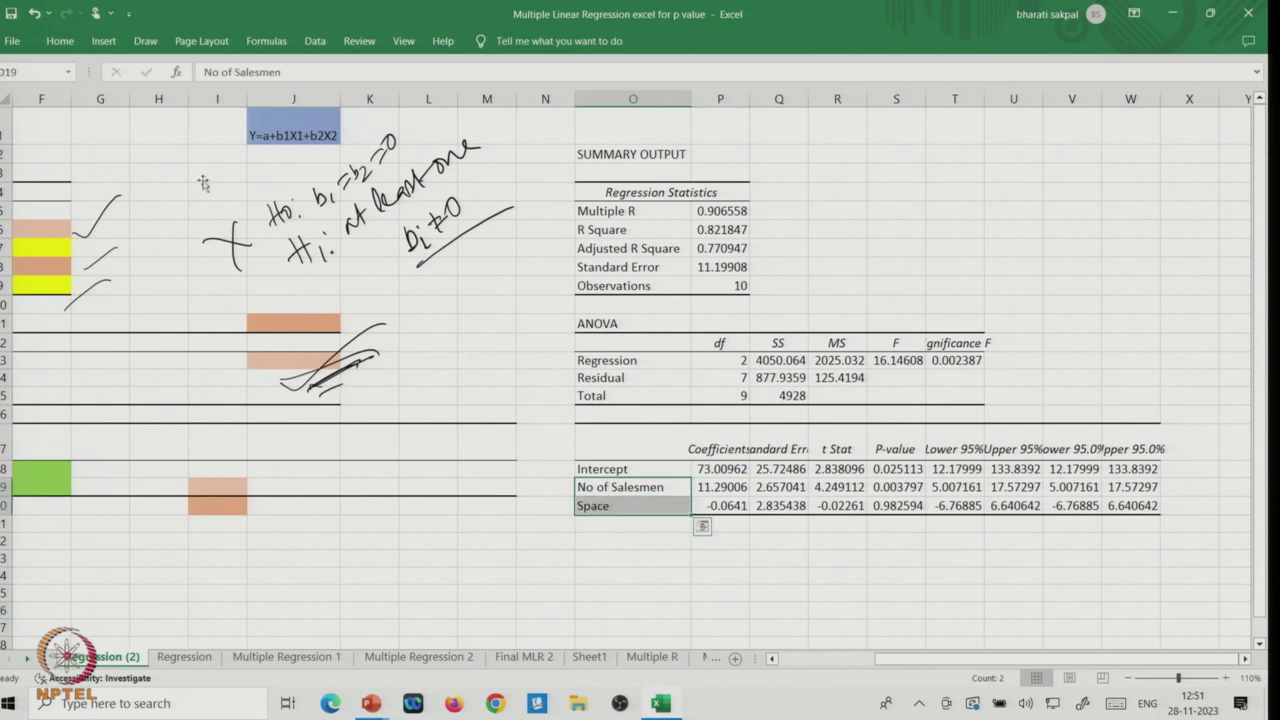
click(60, 41)
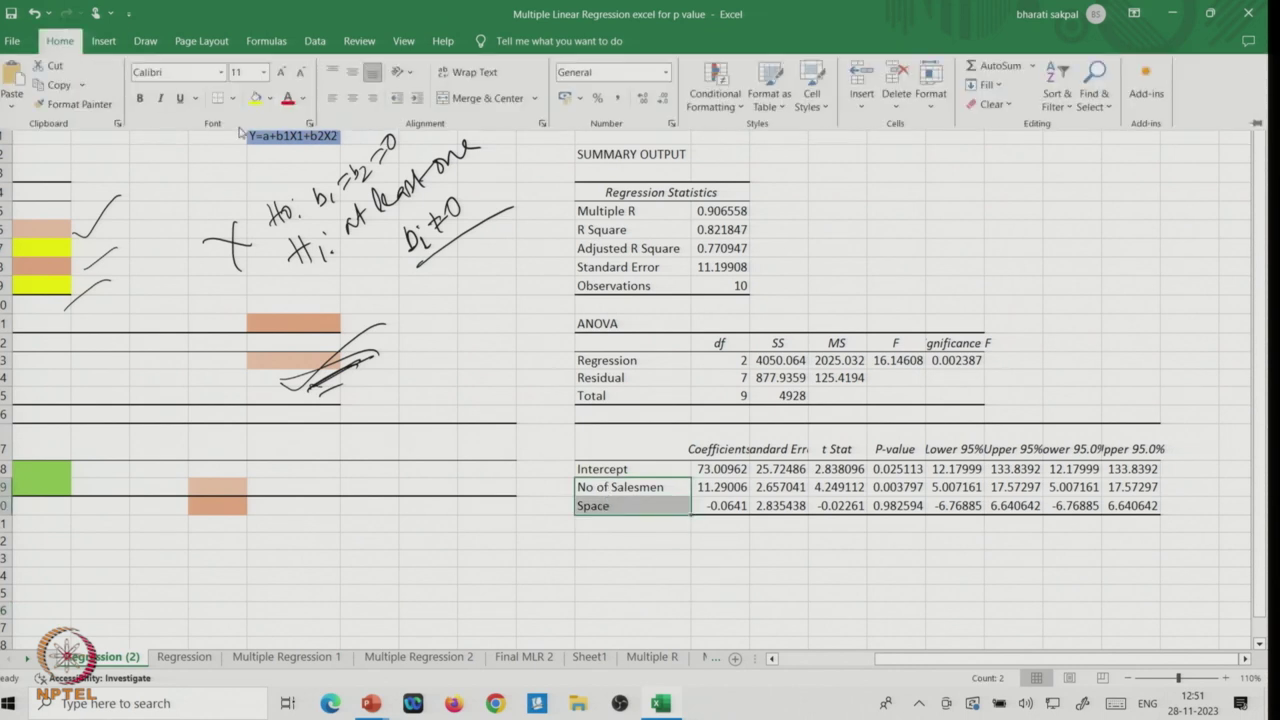
click(256, 100)
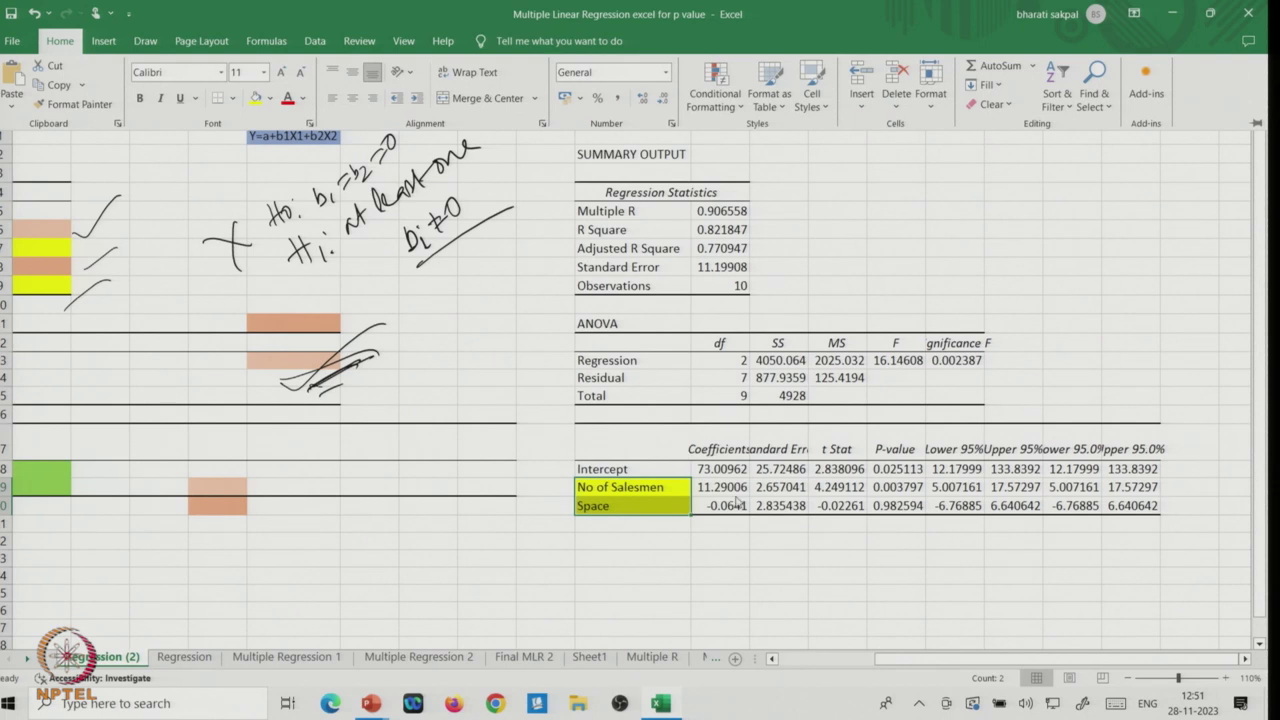
drag(716, 487, 716, 505)
click(60, 41)
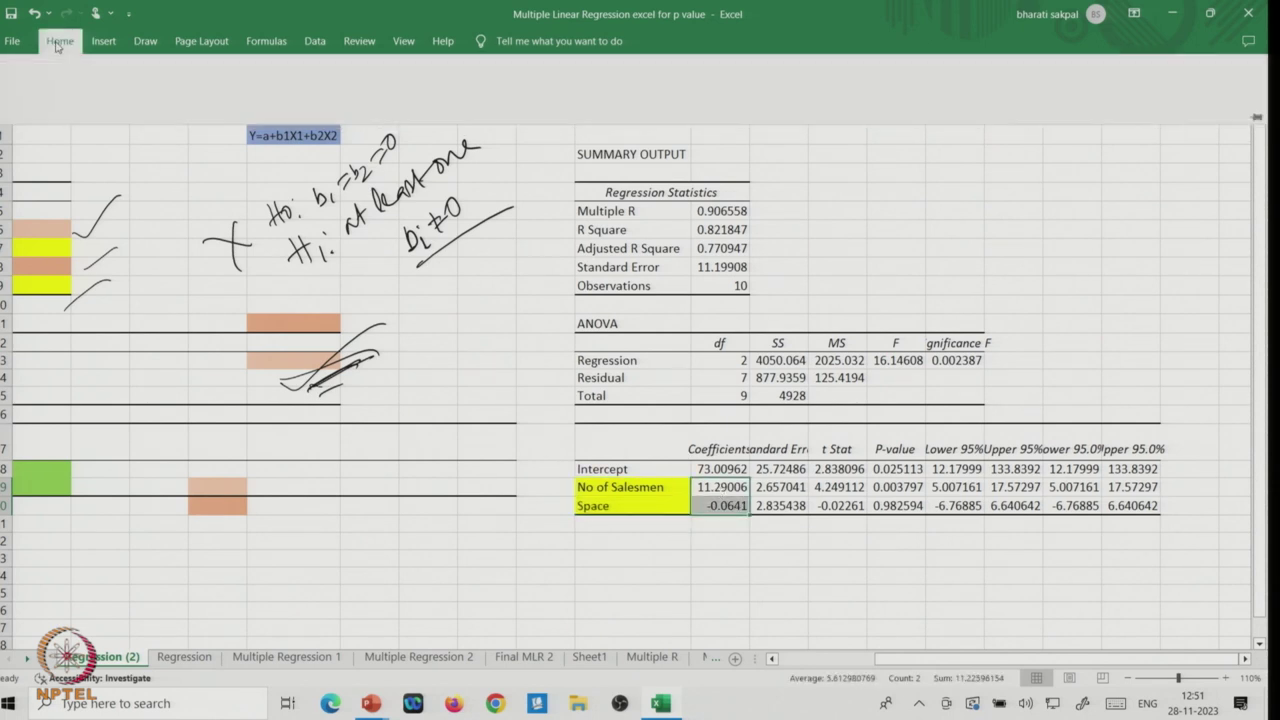
click(256, 100)
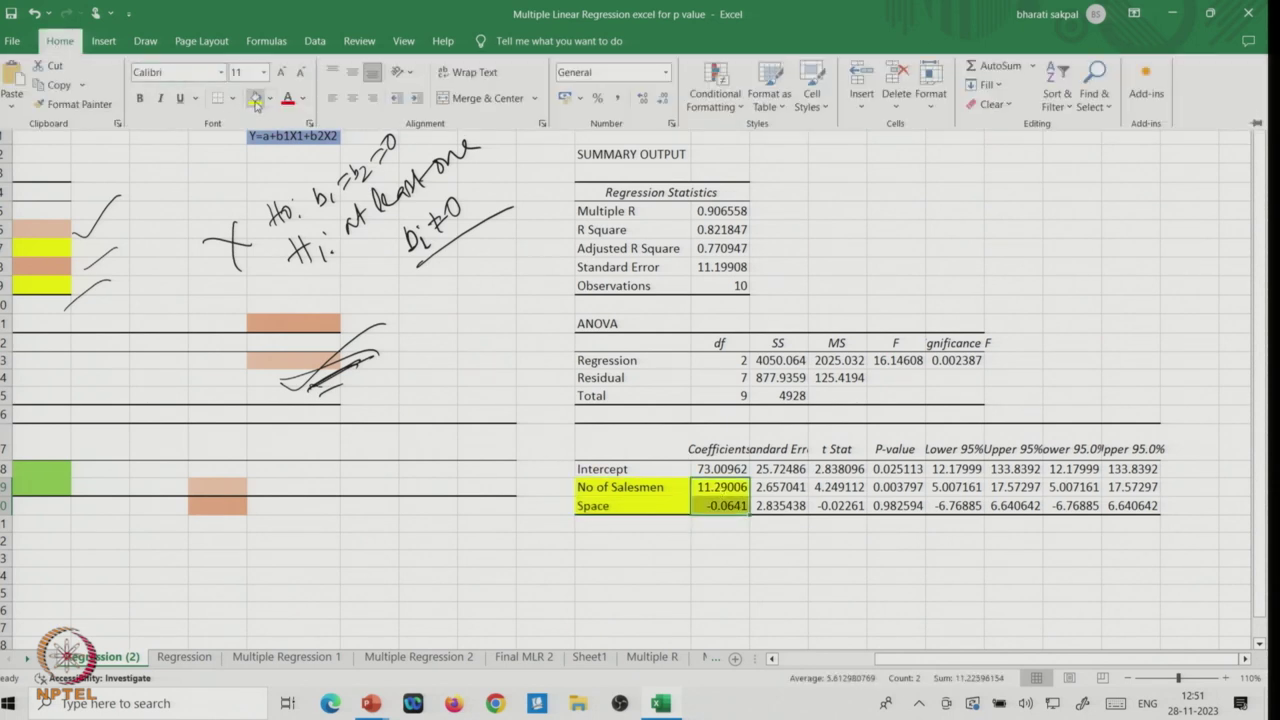
Step: Fill the No of Salesmen and Space p-values (S19:S20) with yellow in the new regression output
click(893, 488)
drag(893, 488, 893, 505)
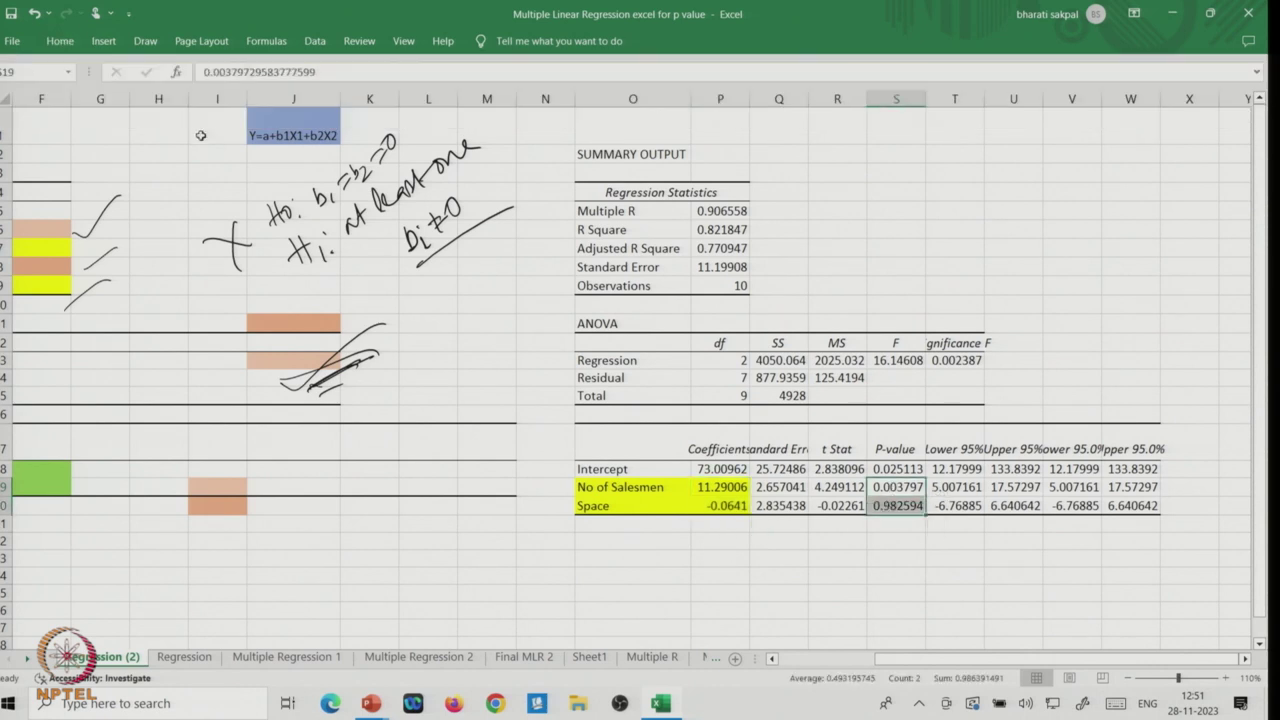
click(62, 41)
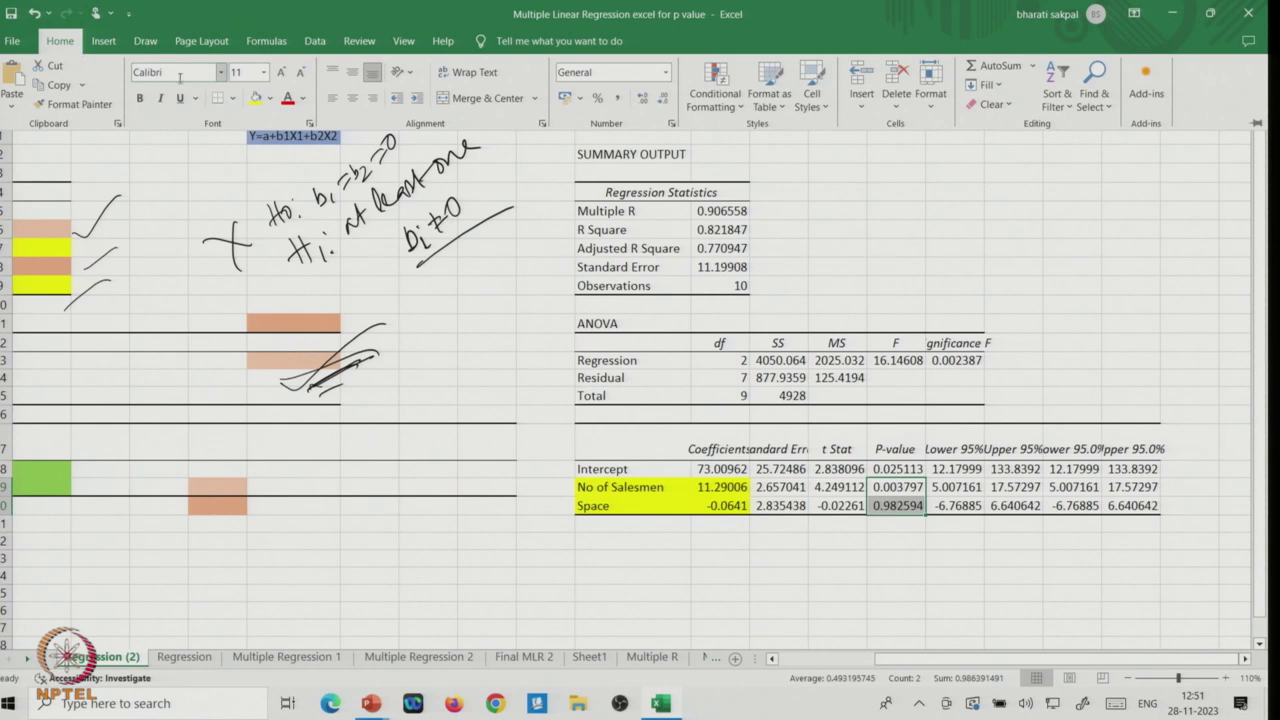
click(268, 100)
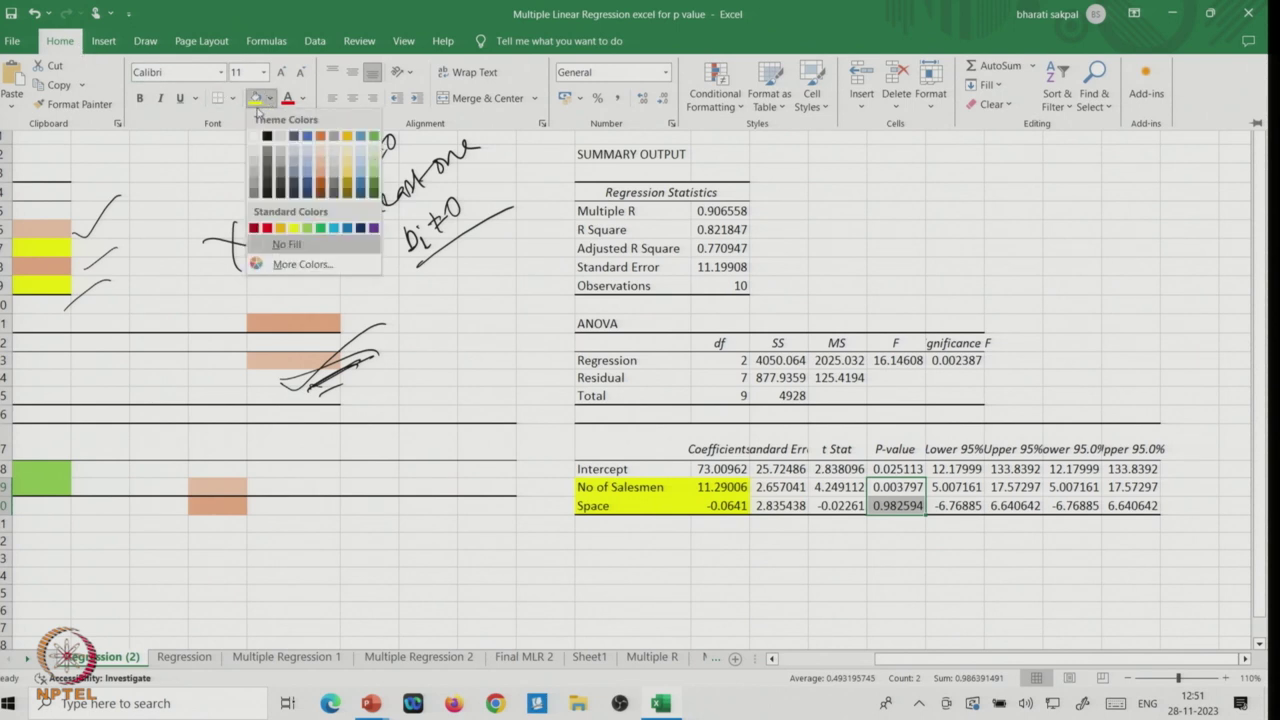
click(257, 104)
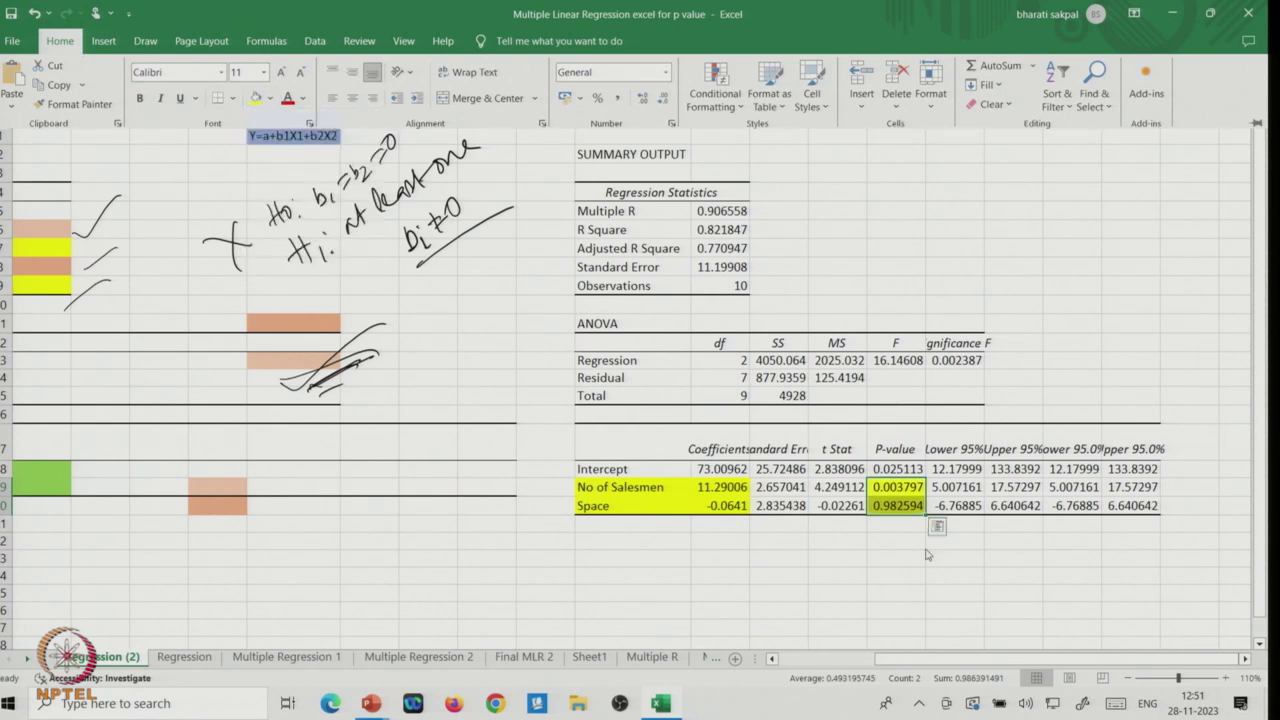
Step: Change the fill of the Space p-value in S20 to a light orange theme color
click(893, 507)
click(893, 507)
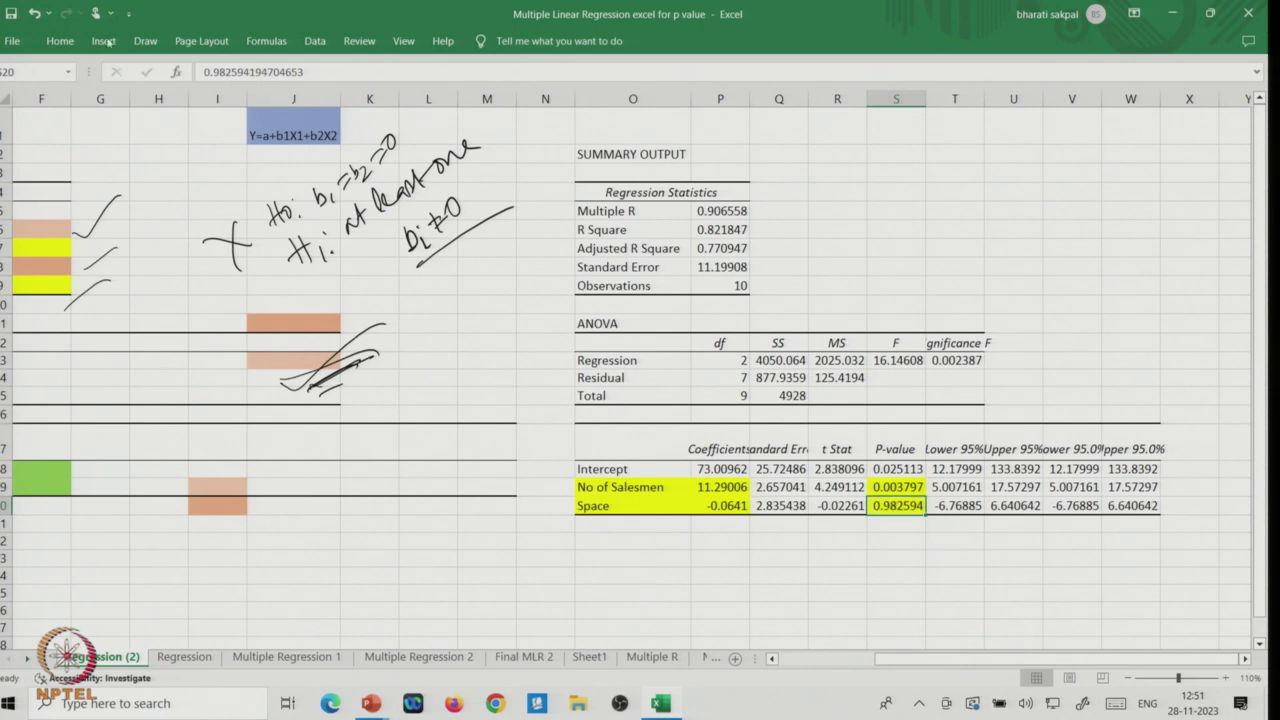
click(59, 42)
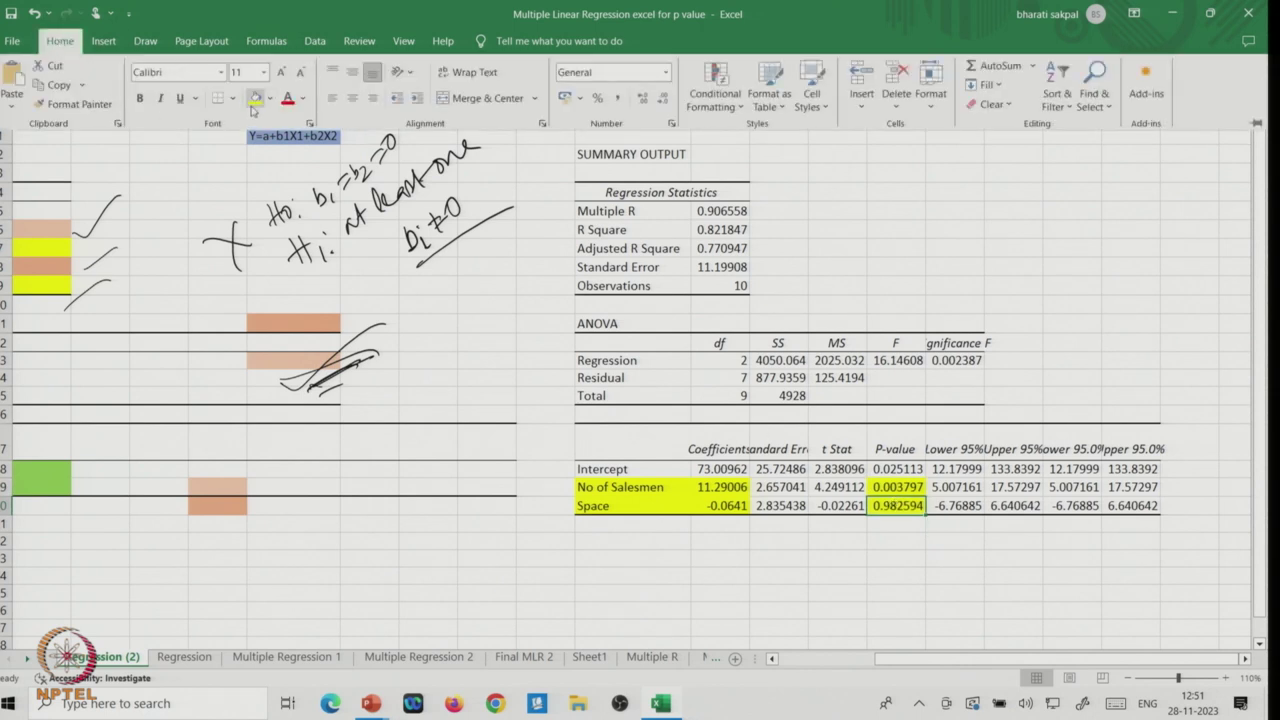
click(269, 101)
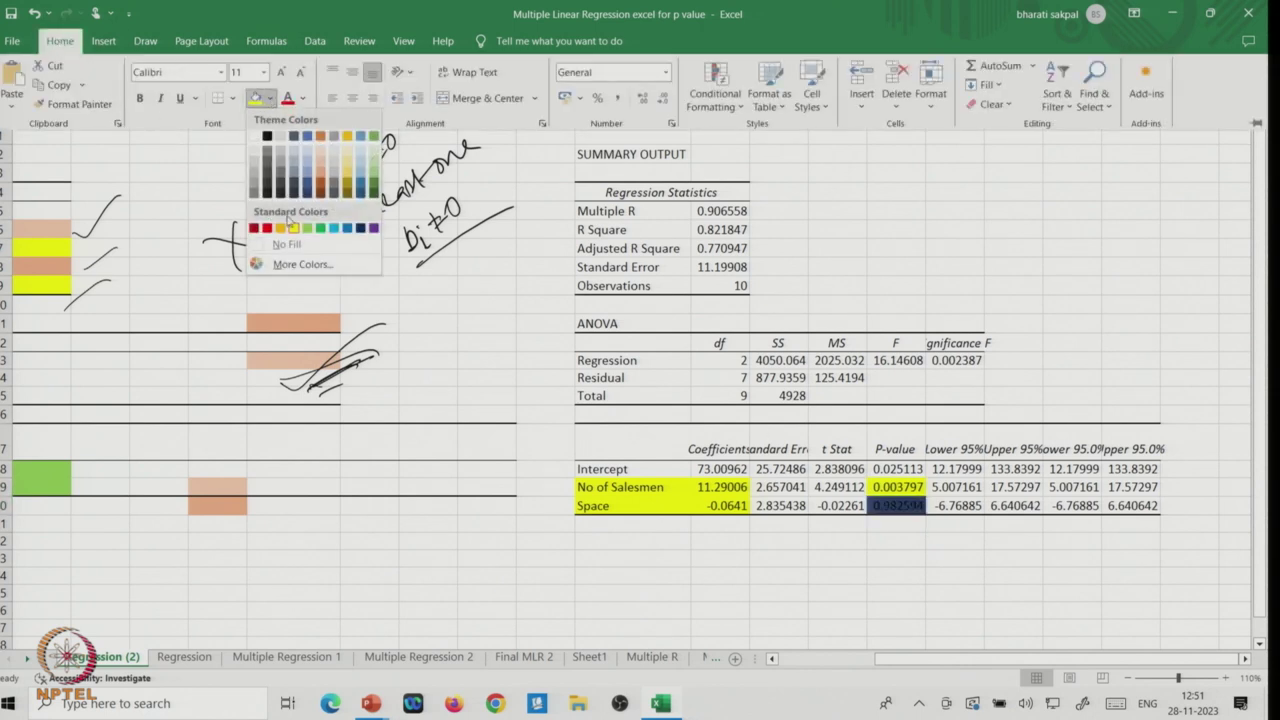
click(321, 178)
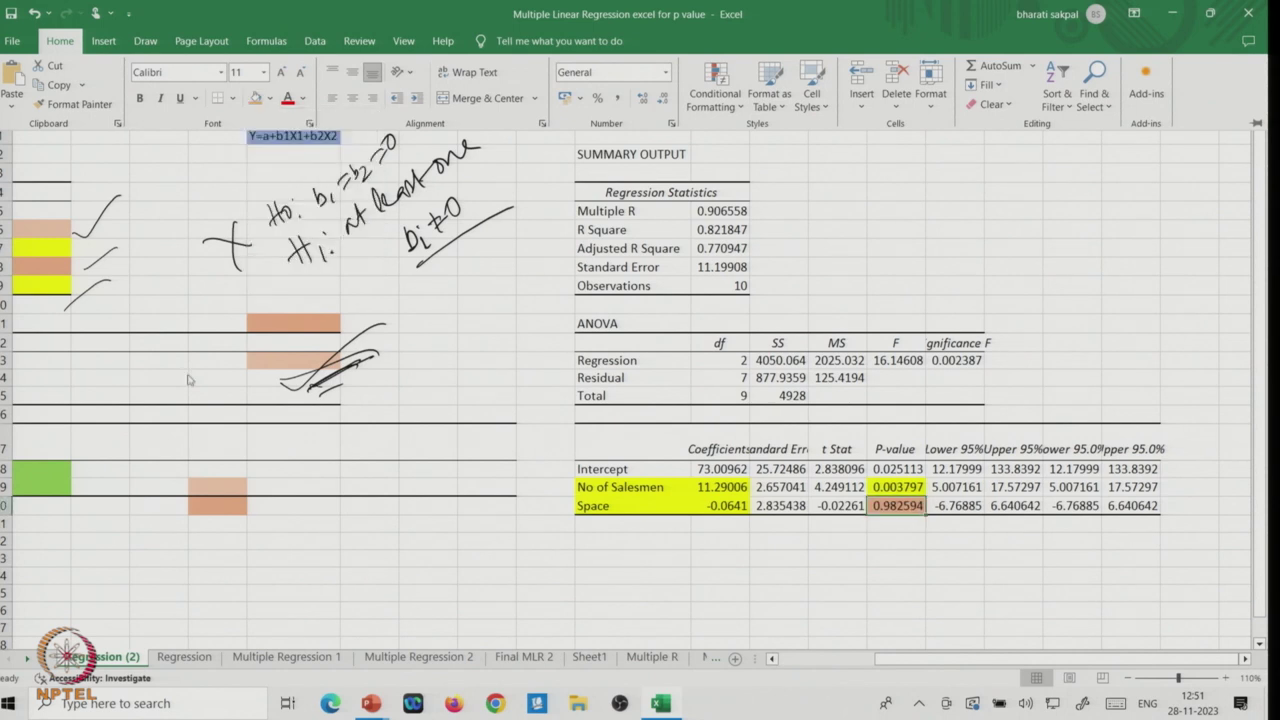
Step: Handwrite and underline p>0.05 below the Space p-value, underline that p-value, and ink a cross below the Space row
mouse_move(884, 563)
mouse_down()
mouse_move(886, 594)
mouse_move(896, 566)
mouse_up()
mouse_move(942, 552)
mouse_down()
mouse_move(970, 562)
mouse_move(990, 530)
mouse_up()
mouse_move(914, 608)
mouse_down()
mouse_move(998, 569)
mouse_move(961, 560)
mouse_move(1018, 552)
mouse_up()
drag(866, 525, 920, 520)
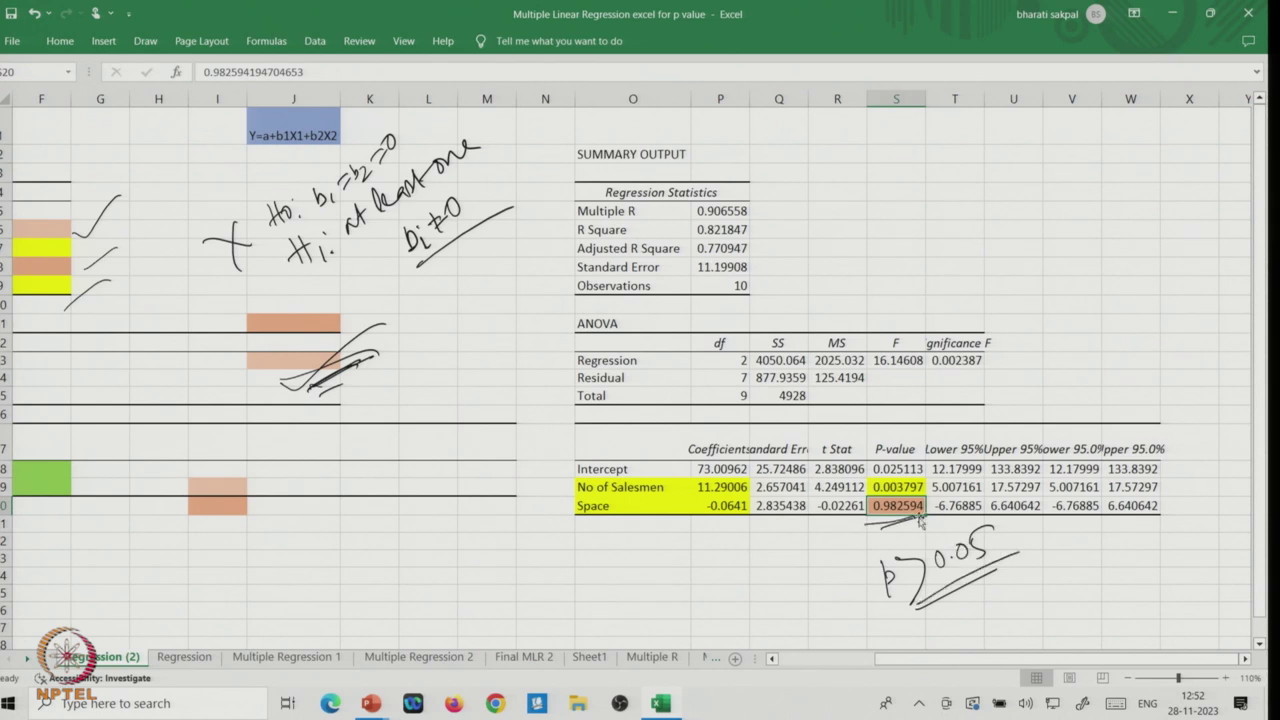
mouse_move(578, 590)
mouse_down()
mouse_move(598, 588)
mouse_move(586, 614)
mouse_up()
Step: Review the Space column in the source data, then return to the No of Salesmen p-value in the regression output
key(Home)
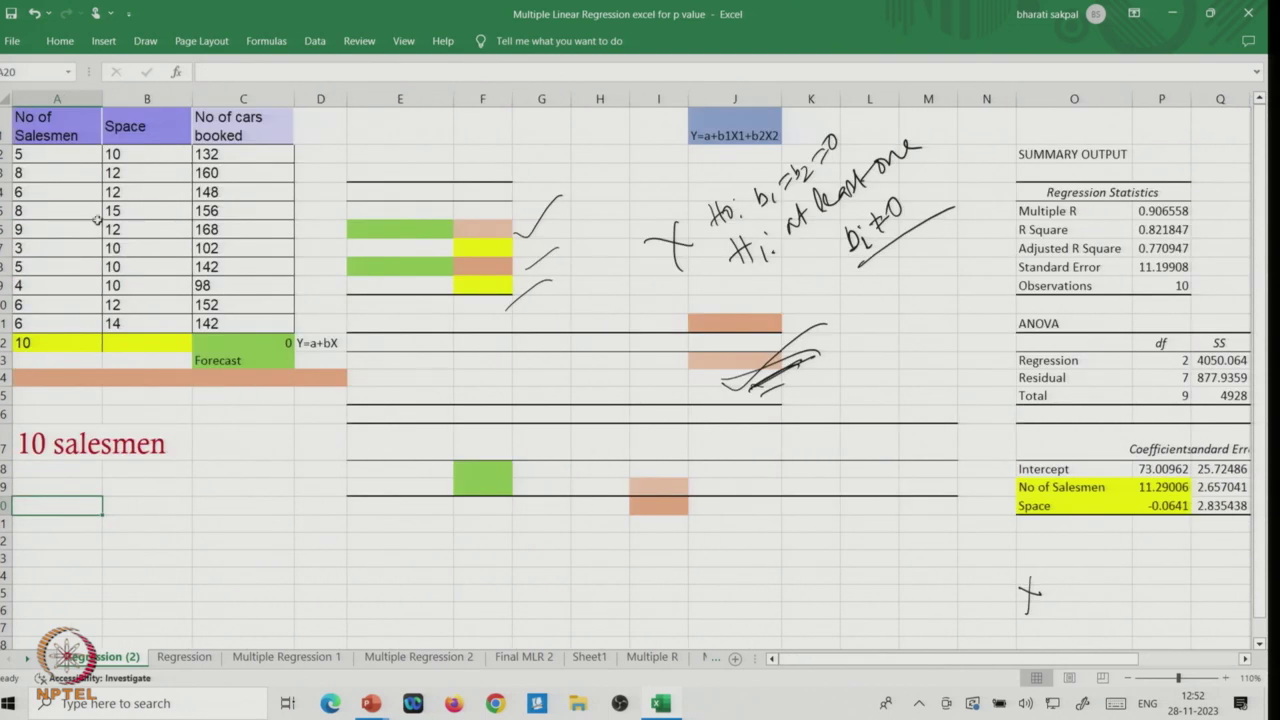
click(121, 154)
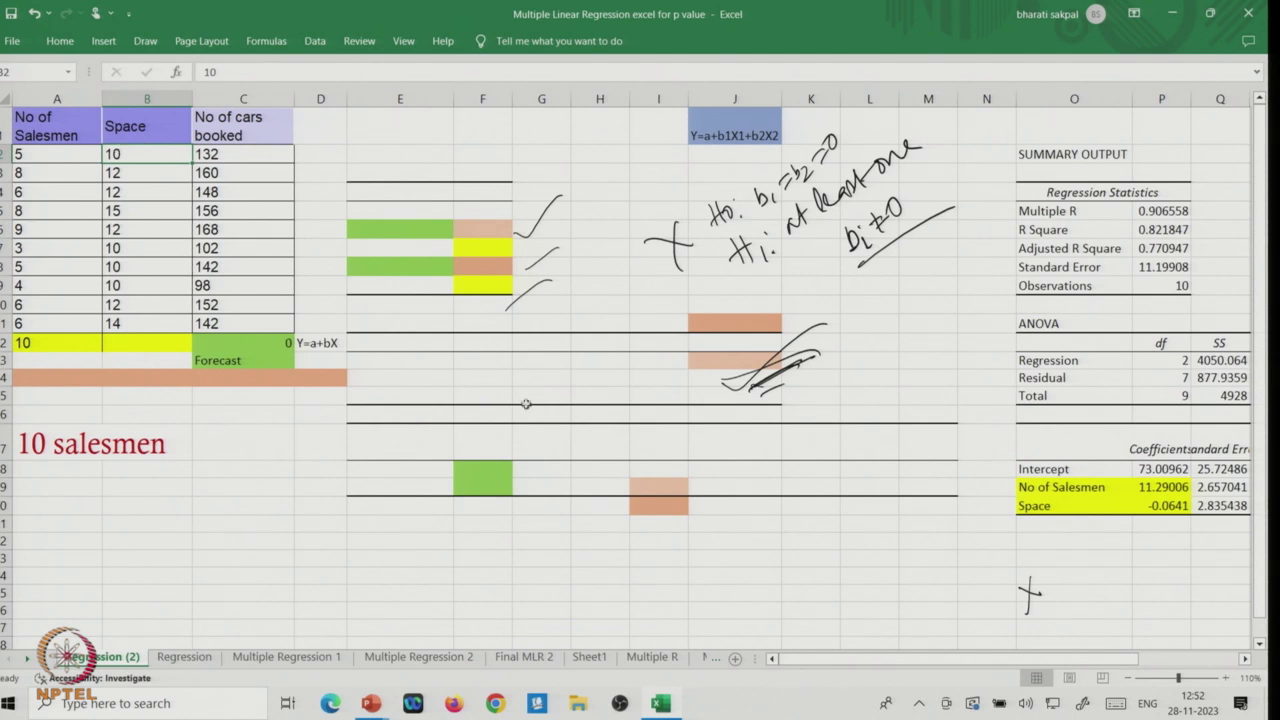
drag(808, 661, 917, 656)
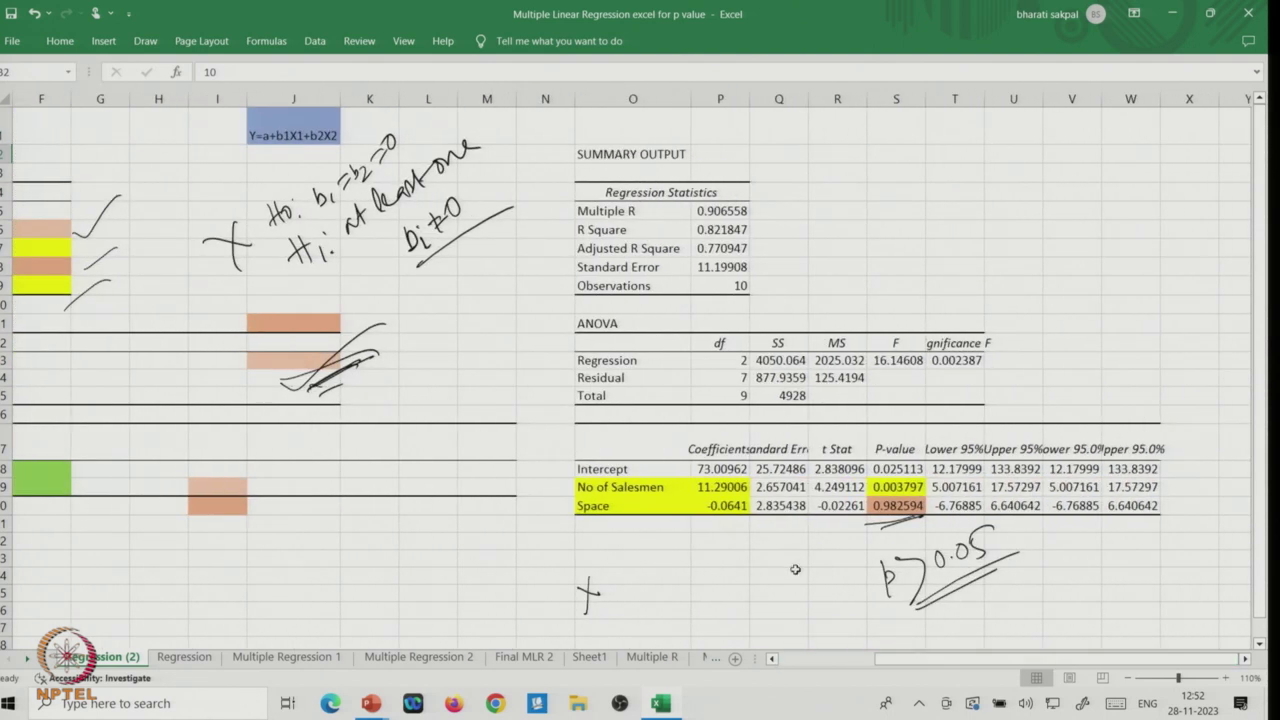
click(798, 573)
click(893, 487)
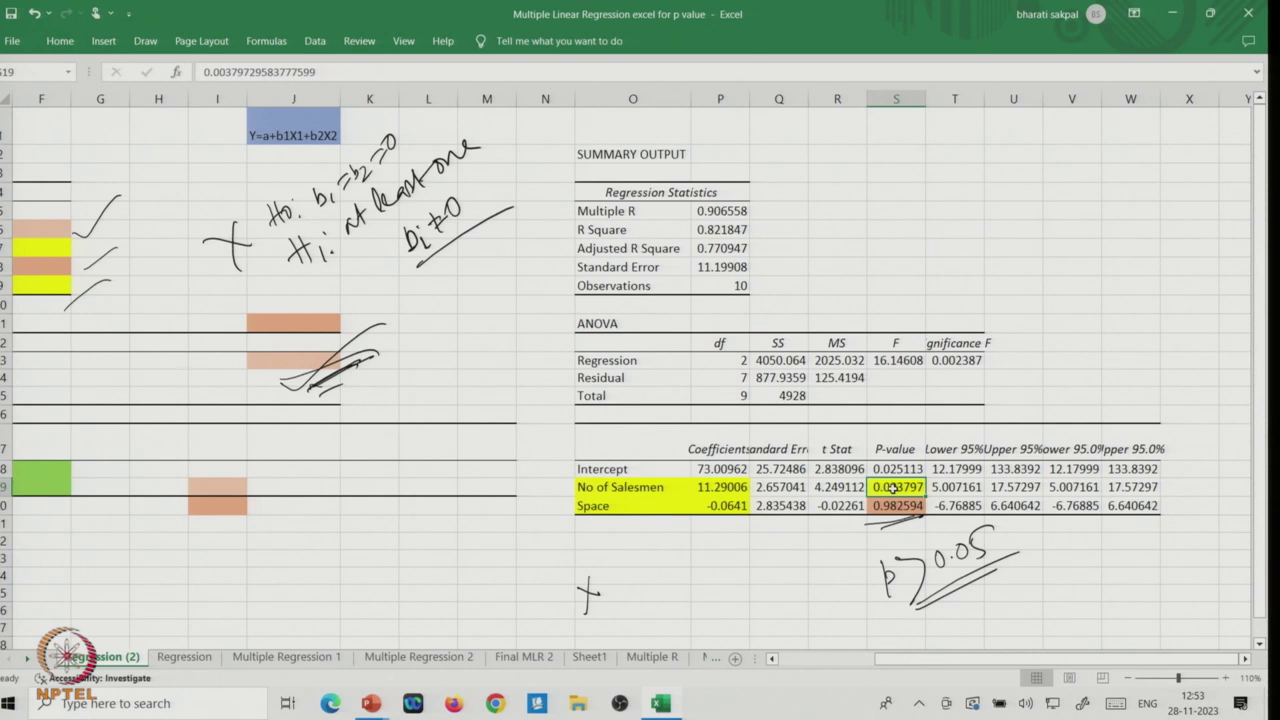
Step: Handwrite b1≠0 and b2=0 in ink beside the new ANOVA table and underline b2=0
mouse_move(1077, 364)
mouse_down()
mouse_move(1094, 386)
mouse_move(1140, 344)
mouse_up()
mouse_move(1114, 398)
mouse_down()
mouse_move(1126, 418)
mouse_move(1150, 418)
mouse_up()
drag(1148, 404, 1172, 372)
drag(1160, 416, 1215, 394)
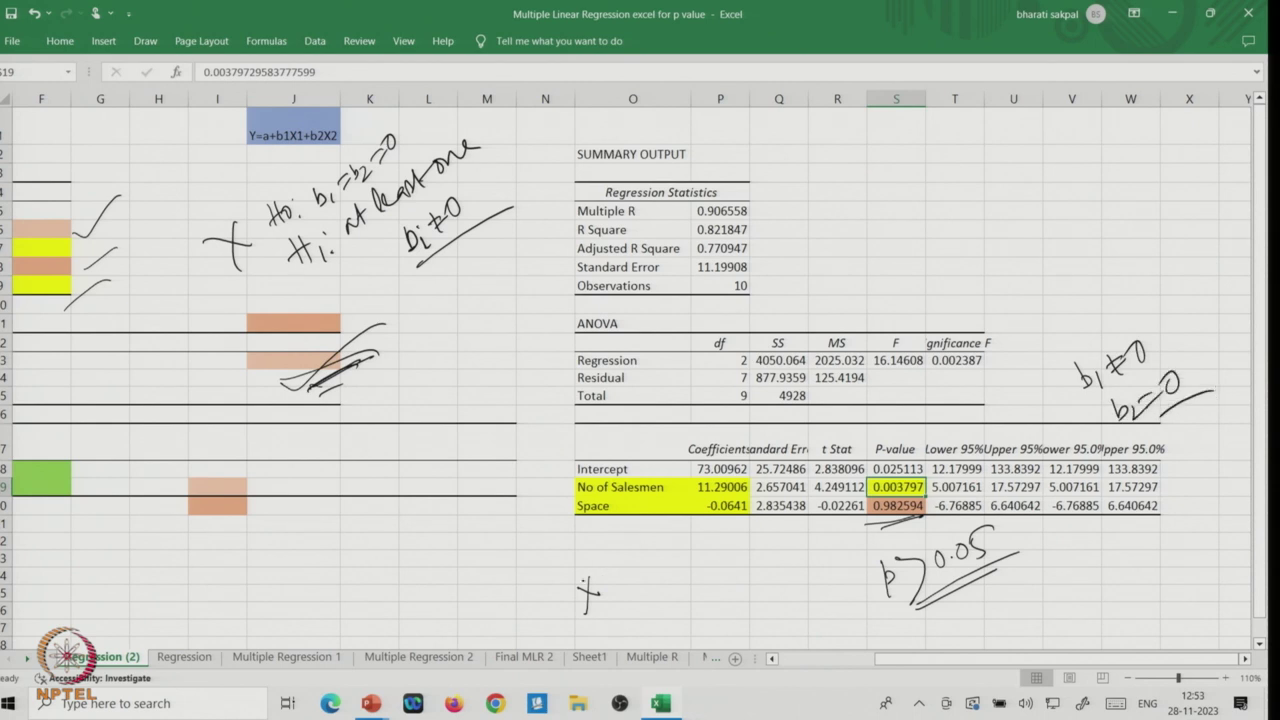
Step: Handwrite the equation ŷ = 73+11.29×X1+(-0.06)X2 in ink below the coefficients table and underline it
mouse_move(500, 602)
mouse_down()
mouse_move(520, 612)
mouse_move(510, 630)
mouse_up()
drag(500, 586, 520, 586)
drag(536, 604, 546, 606)
drag(538, 611, 588, 604)
mouse_move(598, 582)
mouse_down()
mouse_move(606, 594)
mouse_move(624, 586)
mouse_up()
mouse_move(636, 564)
mouse_down()
mouse_move(634, 584)
mouse_move(698, 574)
mouse_up()
click(646, 576)
drag(696, 556, 686, 576)
drag(708, 548, 710, 568)
mouse_move(722, 552)
mouse_down()
mouse_move(722, 570)
mouse_move(748, 548)
mouse_up()
mouse_move(740, 540)
mouse_down()
mouse_move(738, 562)
mouse_move(782, 534)
mouse_move(814, 540)
mouse_up()
click(788, 542)
mouse_move(816, 518)
mouse_down()
mouse_move(820, 544)
mouse_move(760, 566)
mouse_move(866, 536)
mouse_up()
click(824, 536)
drag(558, 634, 924, 538)
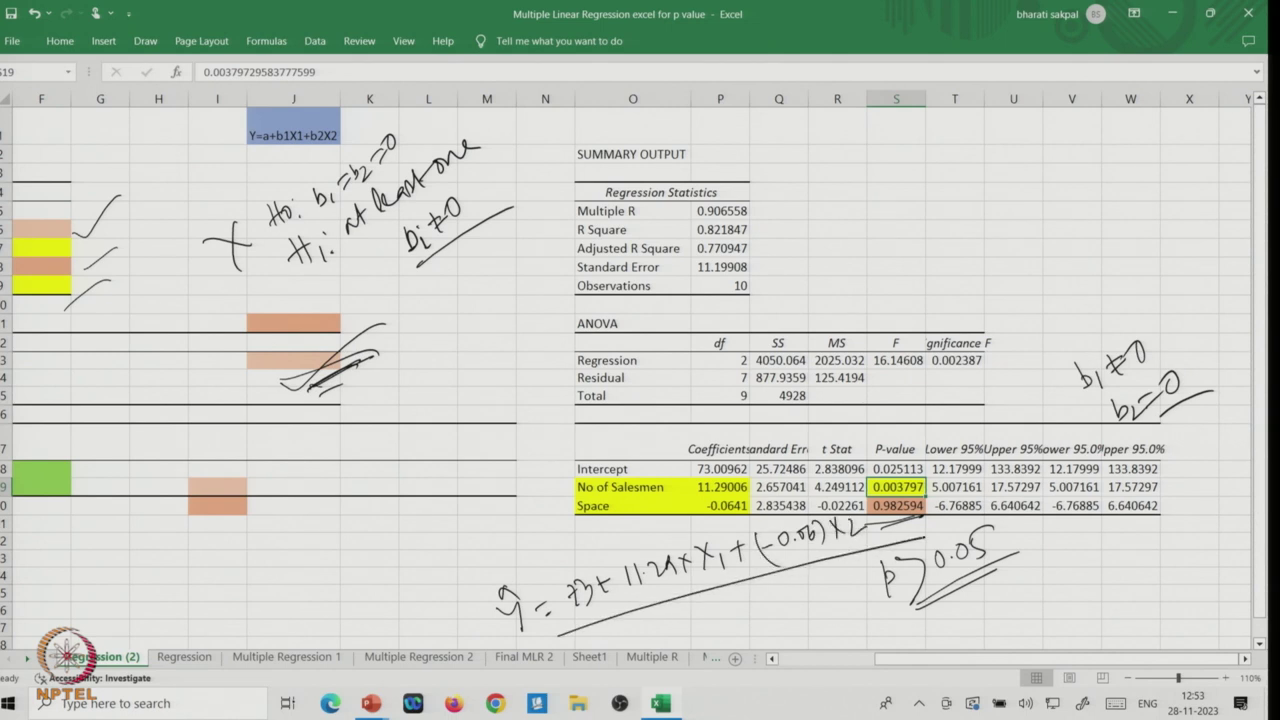
drag(554, 584, 574, 594)
drag(570, 580, 580, 596)
Step: Ink a cross and a circled NO beside the handwritten equation, with an arrow pointing to the Space row
mouse_move(372, 590)
mouse_down()
mouse_move(436, 584)
mouse_move(400, 622)
mouse_up()
mouse_move(448, 578)
mouse_down()
mouse_move(480, 536)
mouse_move(498, 550)
mouse_up()
mouse_move(472, 522)
mouse_down()
mouse_move(446, 566)
mouse_move(512, 522)
mouse_move(568, 510)
mouse_up()
mouse_move(544, 496)
mouse_down()
mouse_move(572, 508)
mouse_move(566, 534)
mouse_up()
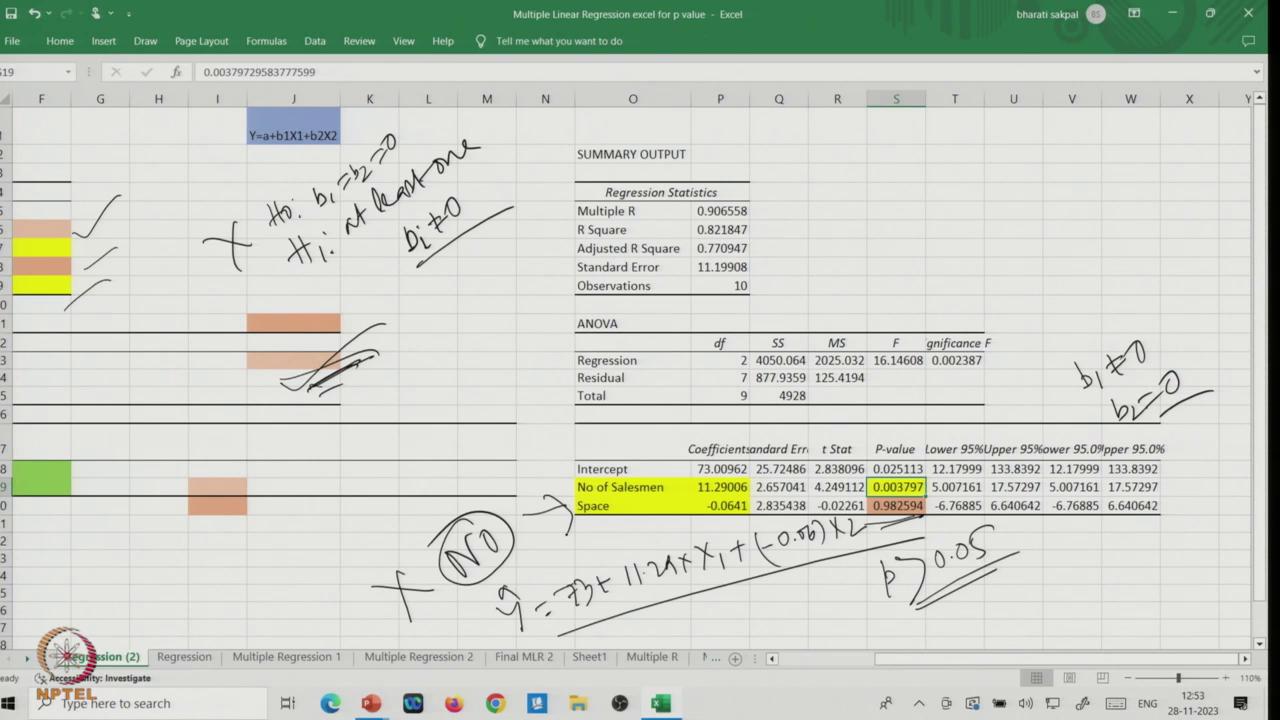
Step: Circle the Space p-value, ink a large tick across the handwritten equation, and return to the source data
mouse_move(924, 496)
mouse_down()
mouse_move(872, 532)
mouse_move(930, 500)
mouse_up()
drag(665, 616, 812, 526)
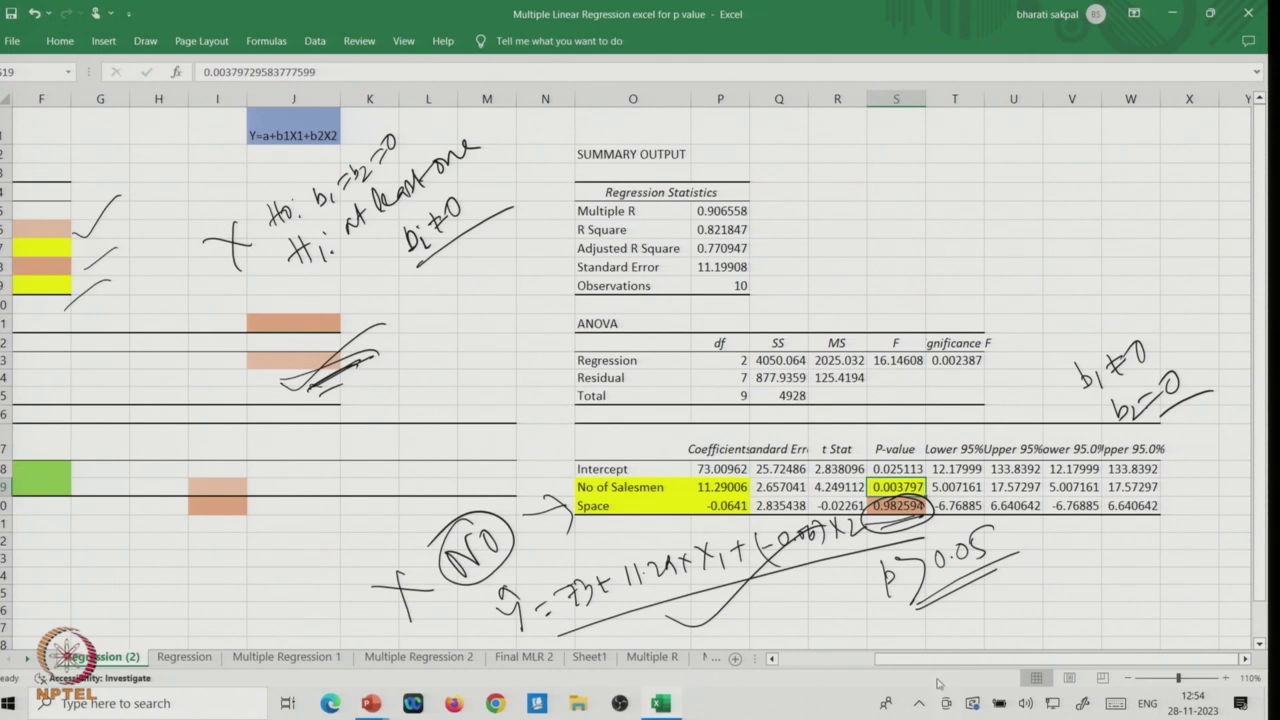
drag(940, 660, 815, 682)
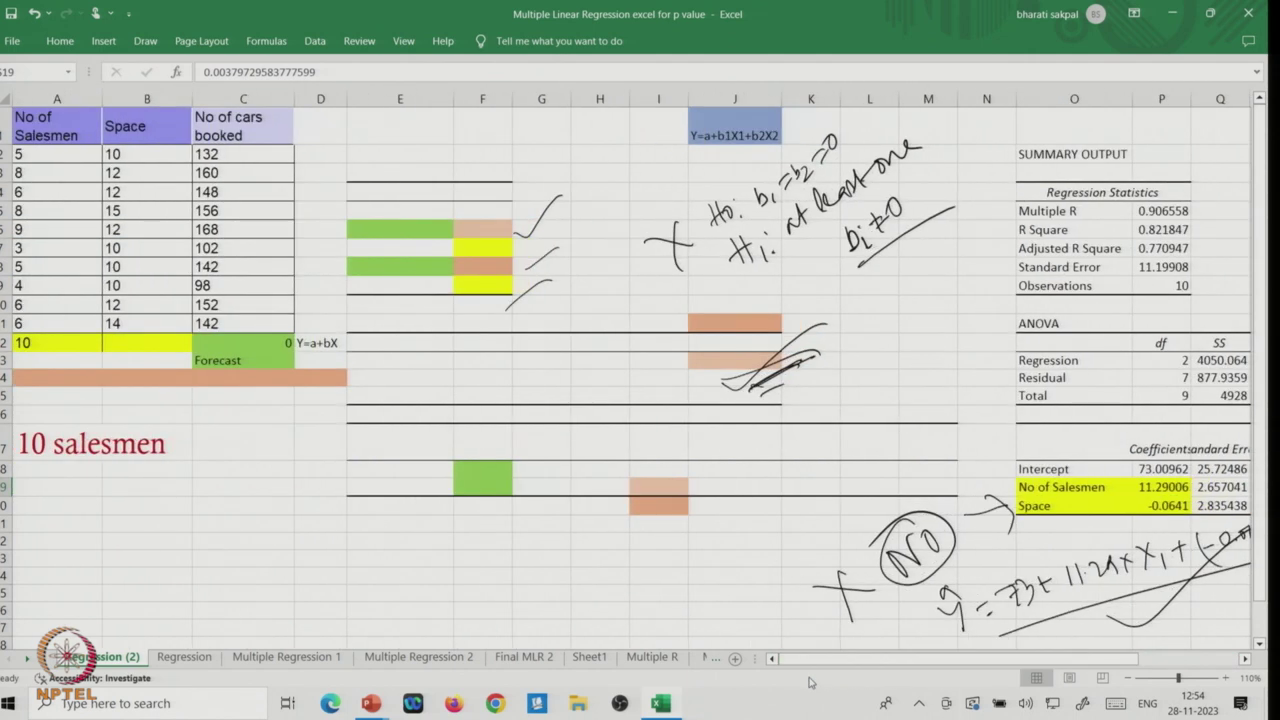
click(278, 572)
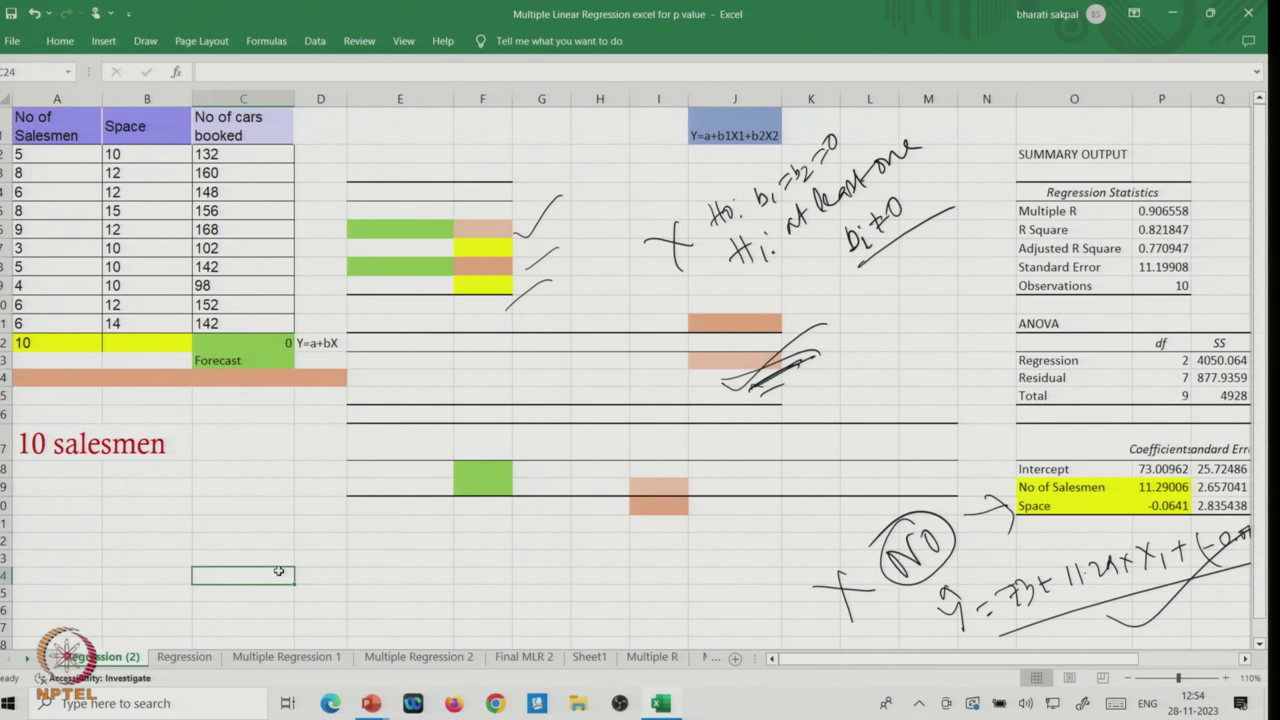
Step: Switch to the PowerPoint slide show, advance to the Multiple Regression Analysis: Dataset slide, and tick the Aptitude Test Score, Age and Anxiety Test Score headings
key(alt+Tab)
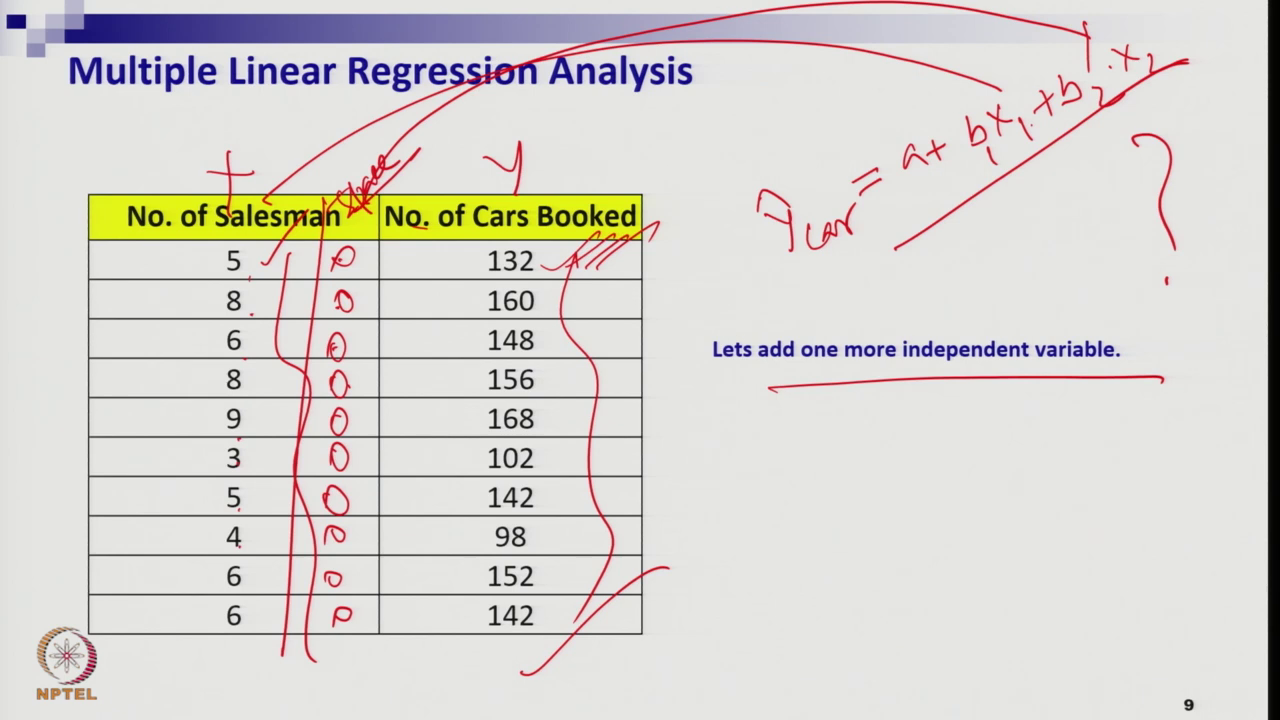
key(Down)
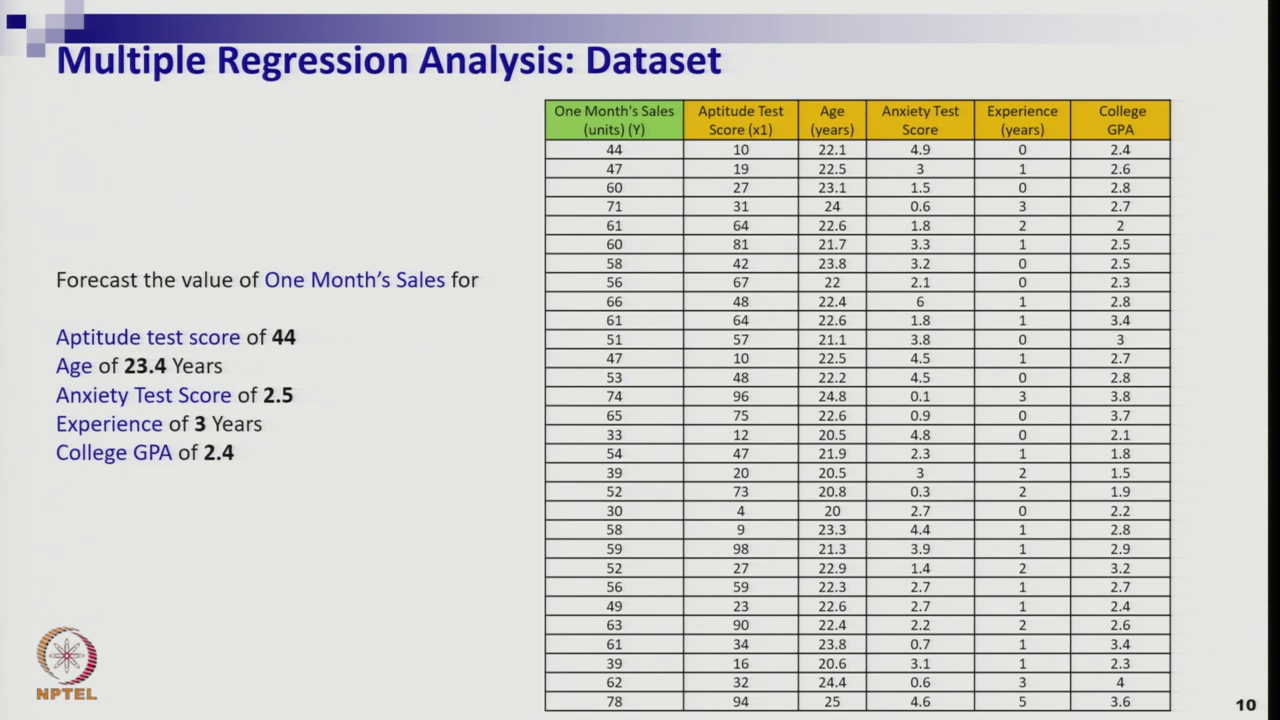
mouse_move(738, 106)
mouse_down()
mouse_move(747, 116)
mouse_move(782, 72)
mouse_up()
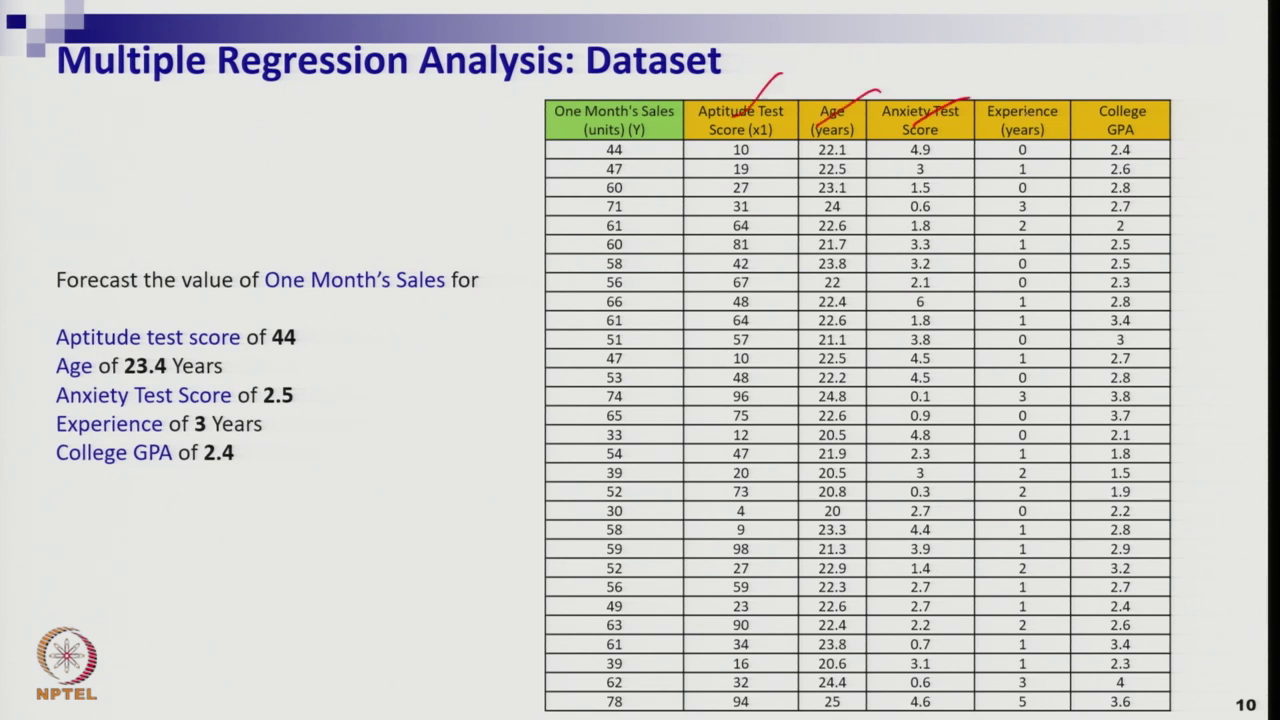